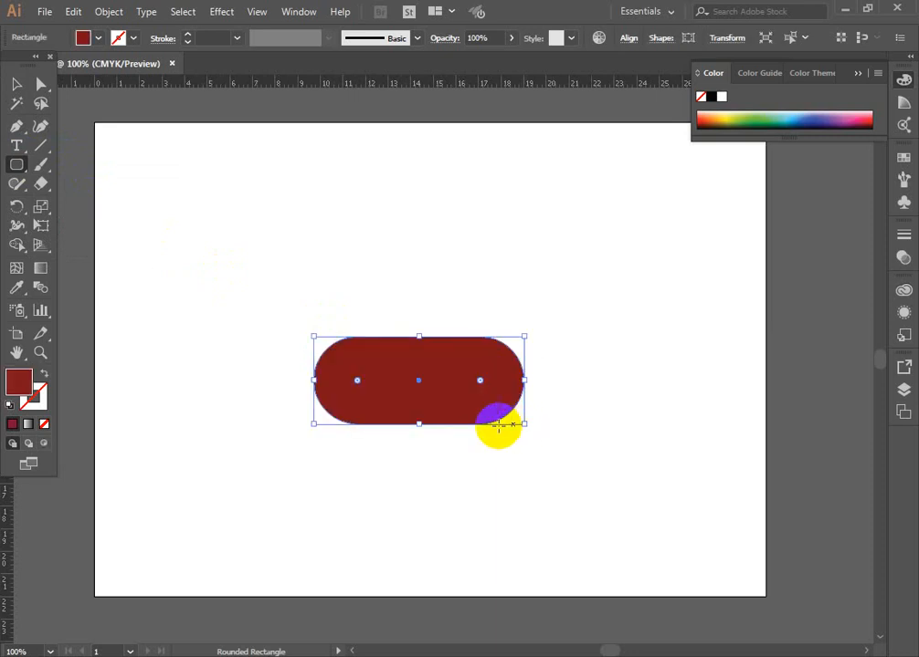
Step: Swap the rounded rectangle's fill and stroke to leave only a dark red outline, and offset its path by -0.9 cm
left_click(48, 375)
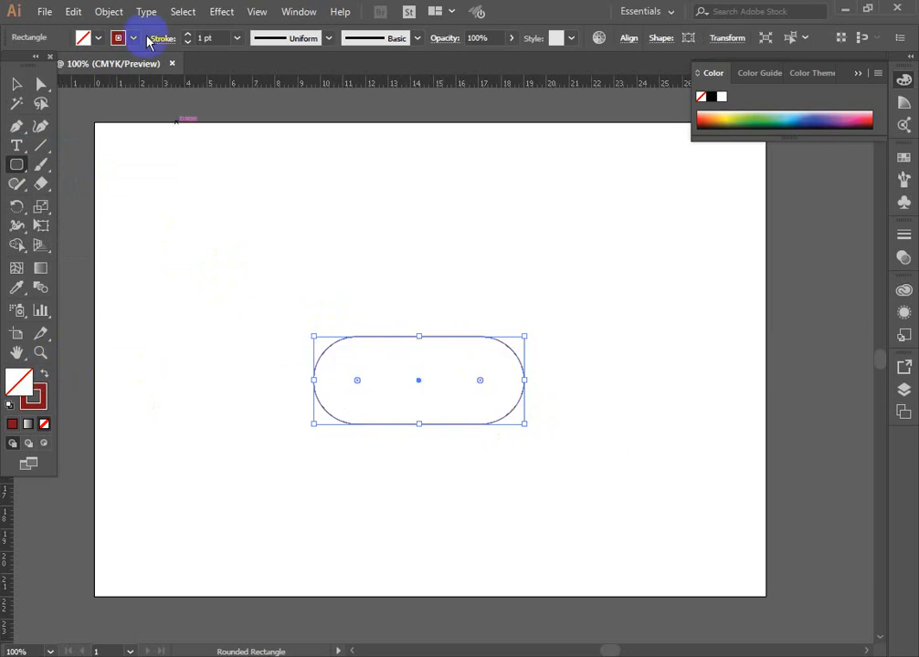
left_click(108, 11)
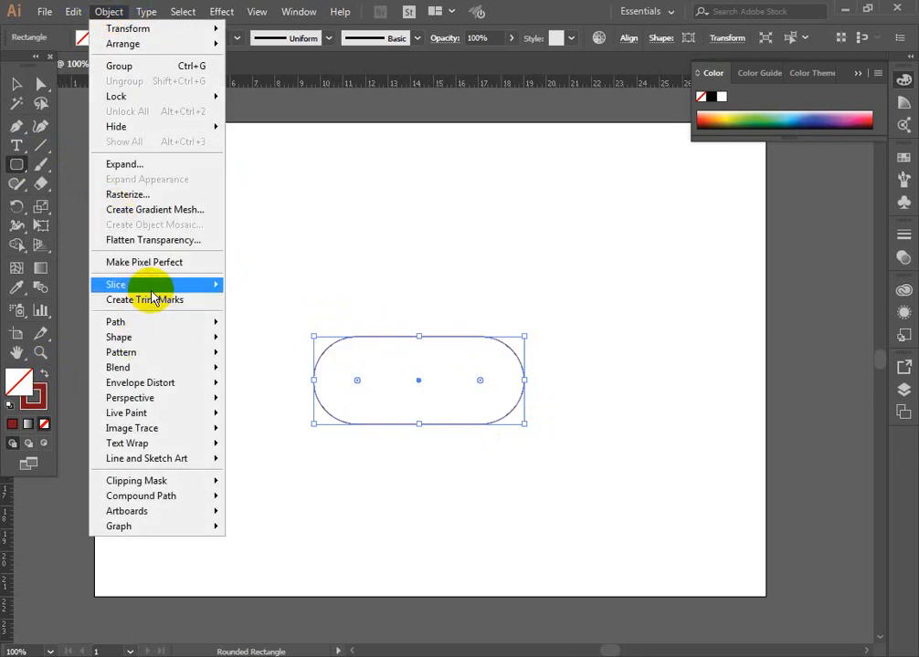
mouse_move(168, 320)
left_click(265, 375)
left_click(650, 242)
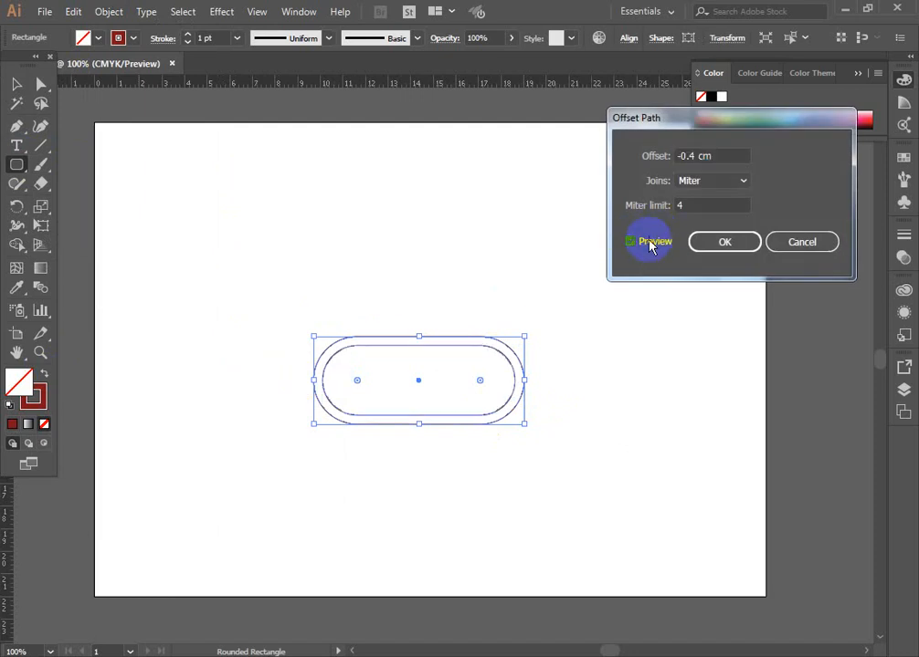
left_click(690, 153)
key("Down")
key("Down")
key("Down")
key("Down")
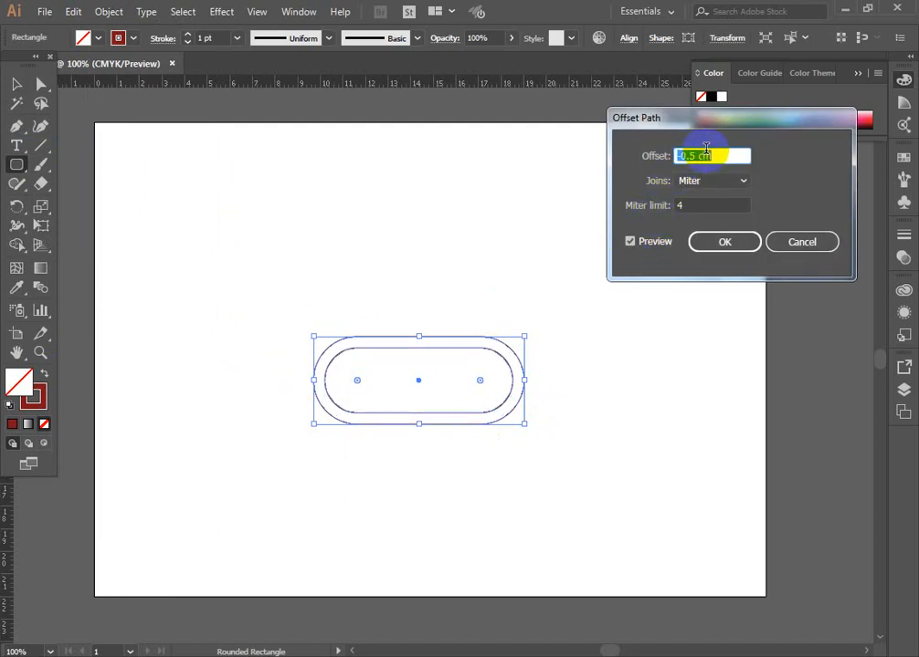
left_click(732, 242)
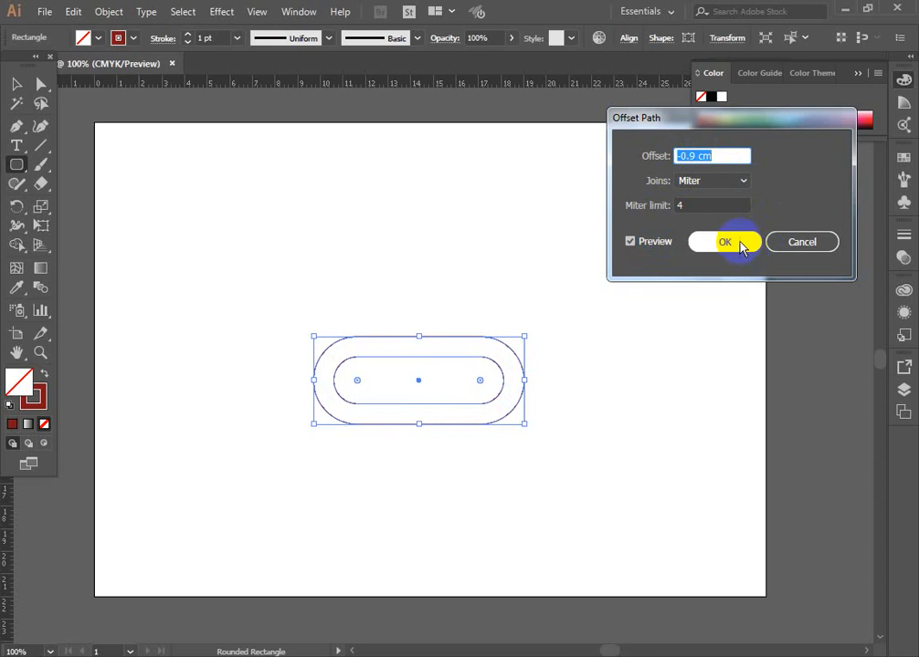
Step: Duplicate both rounded outlines above the originals, shifted slightly left so the copy's lower band overlaps the original's upper band
left_click(17, 83)
left_click(442, 138)
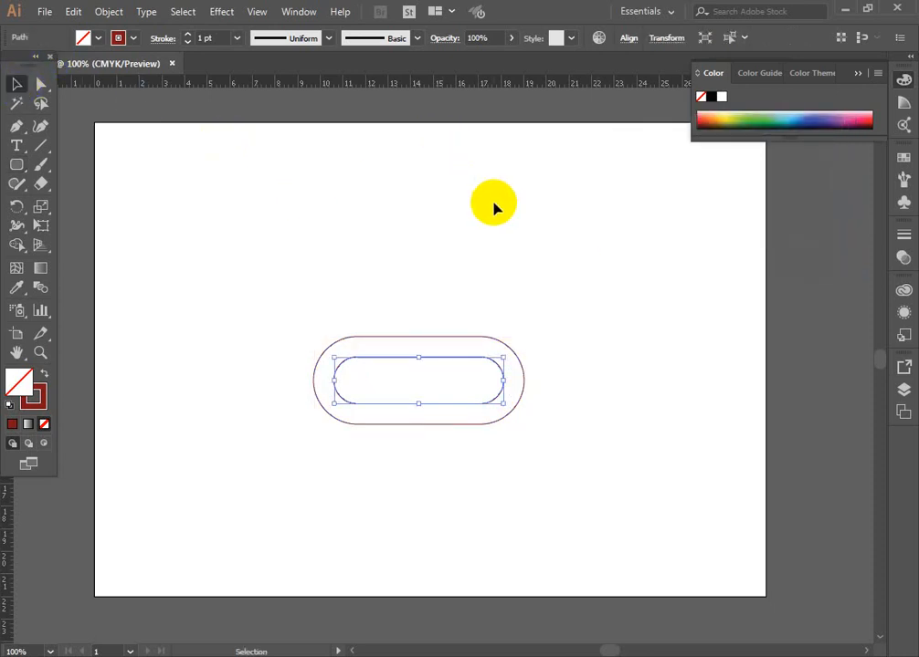
left_click_drag(301, 260, 592, 475)
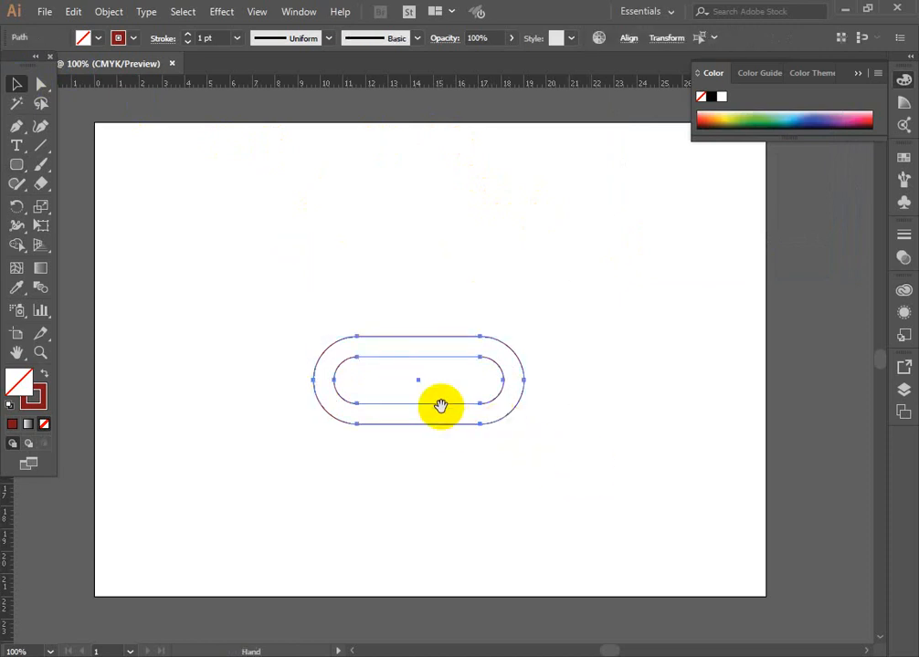
left_click_drag(443, 340, 434, 272)
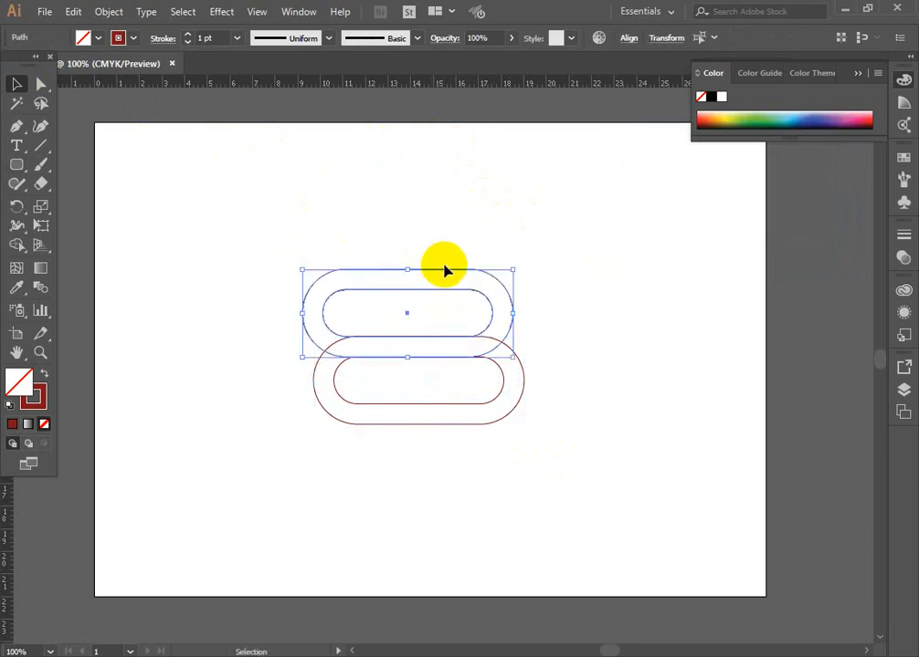
key("Left")
key("Left")
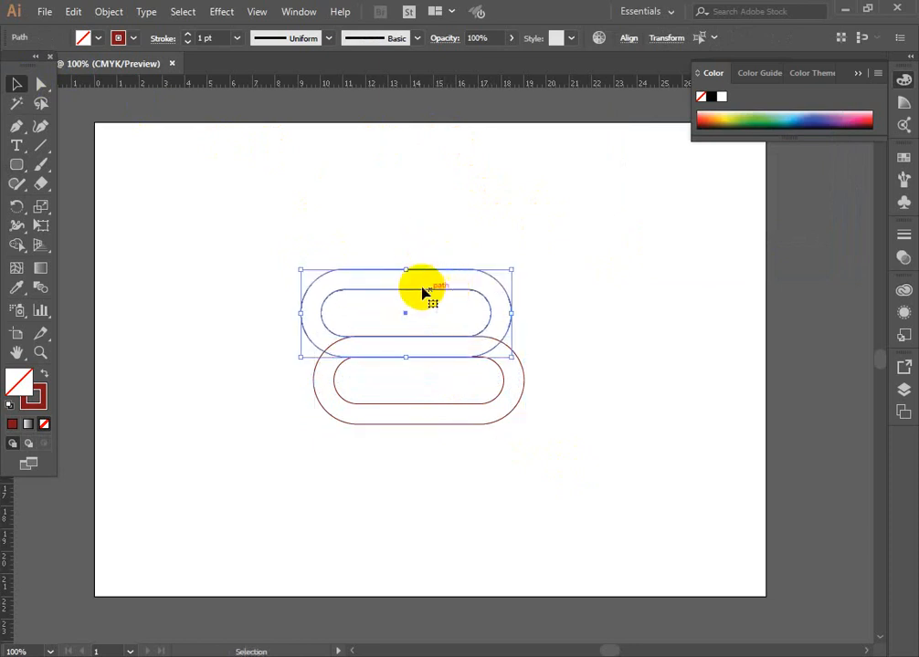
left_click(296, 223)
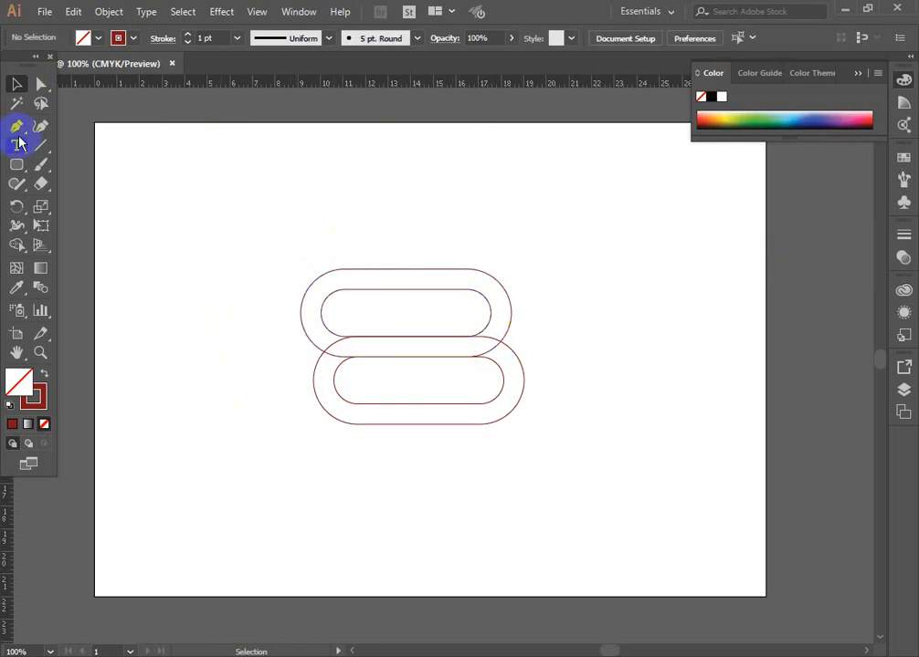
Step: Draw a vertical line through the middle of the rounded outlines and place two copies of it to its left
mouse_move(405, 230)
left_mouse_down()
mouse_move(423, 529)
mouse_move(461, 519)
left_mouse_up()
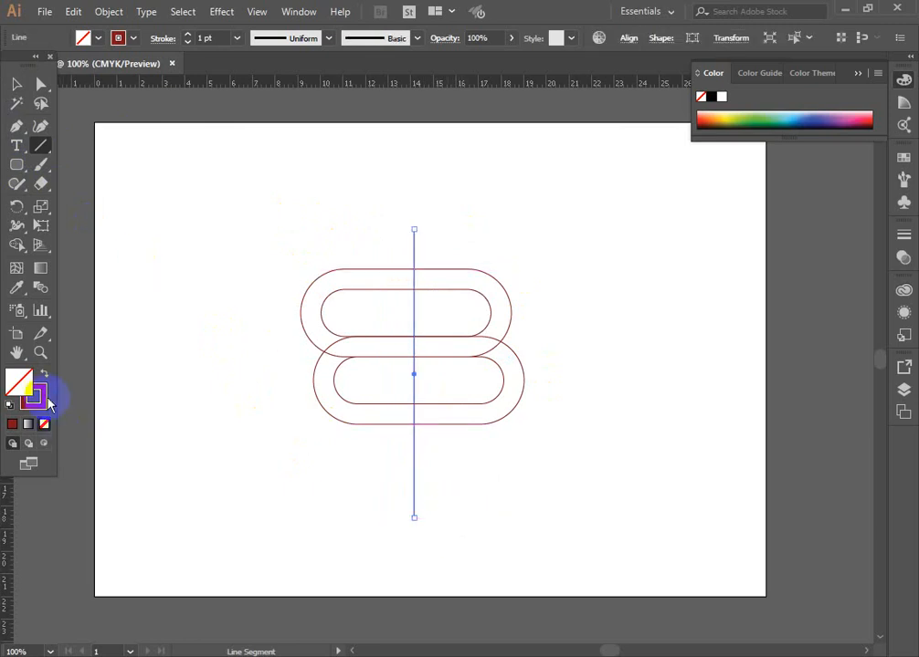
left_click(15, 88)
left_click(393, 189)
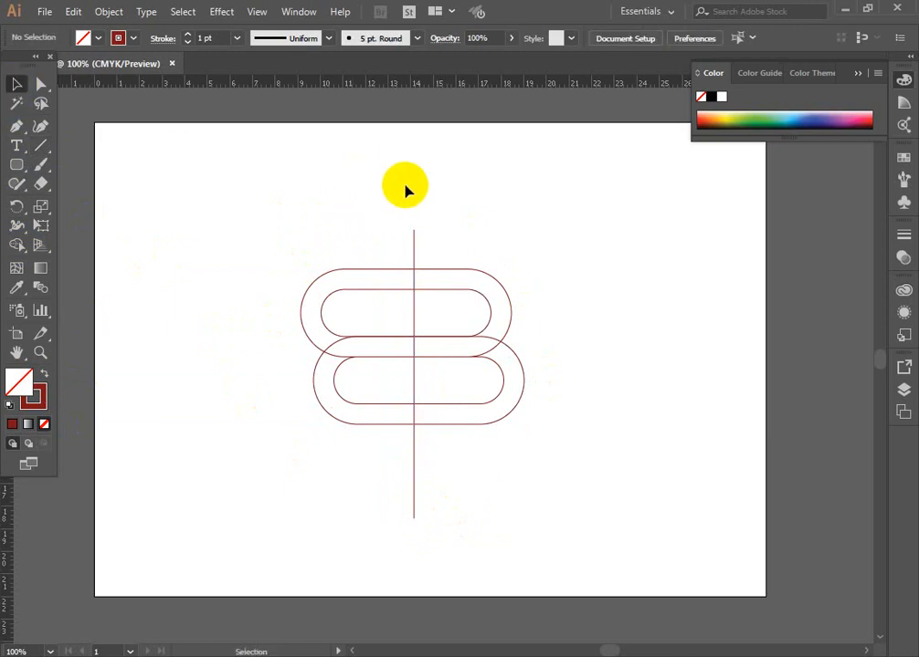
left_click_drag(415, 245, 380, 252)
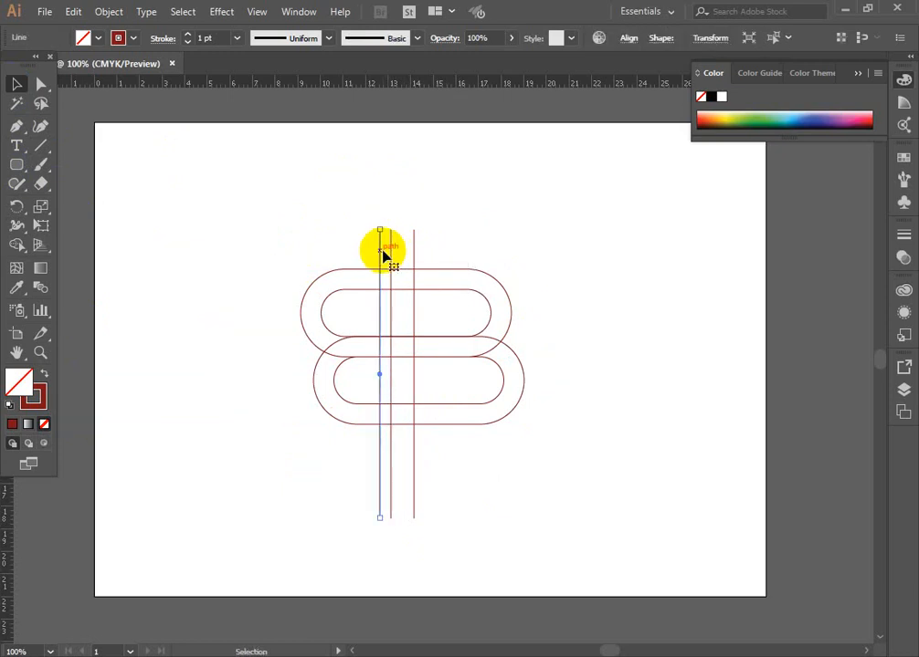
left_click(301, 206)
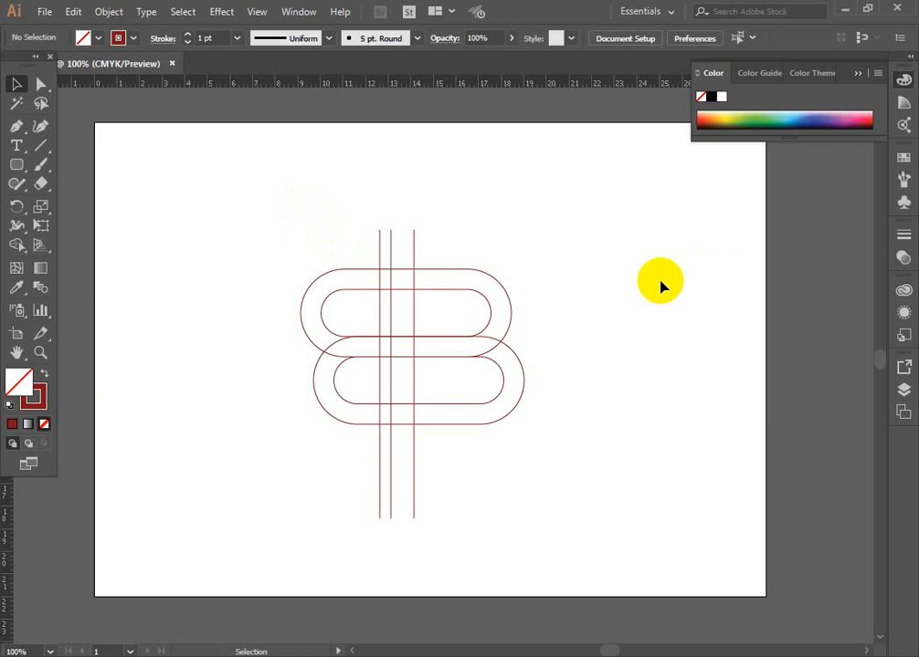
Step: Offset the path of the lower pair's outer rounded rectangle outward by 0.7 cm
left_click(524, 380)
left_click(203, 41)
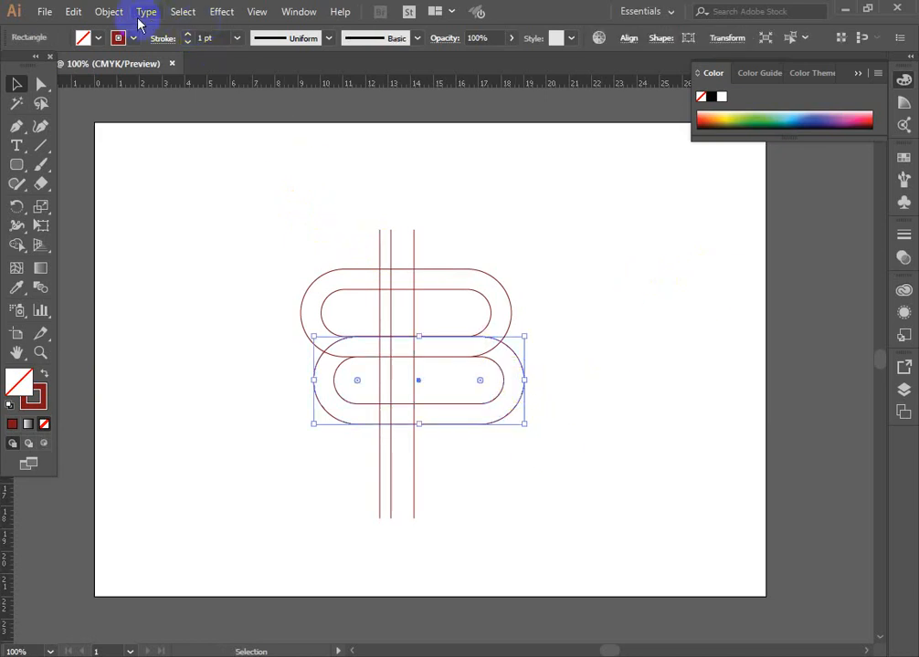
left_click(109, 12)
mouse_move(191, 324)
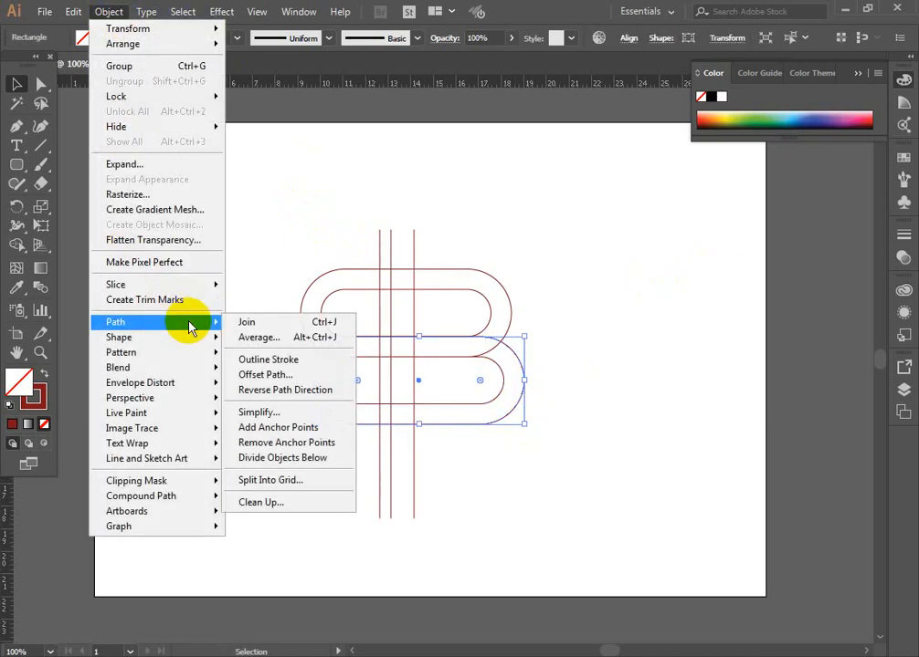
left_click(274, 374)
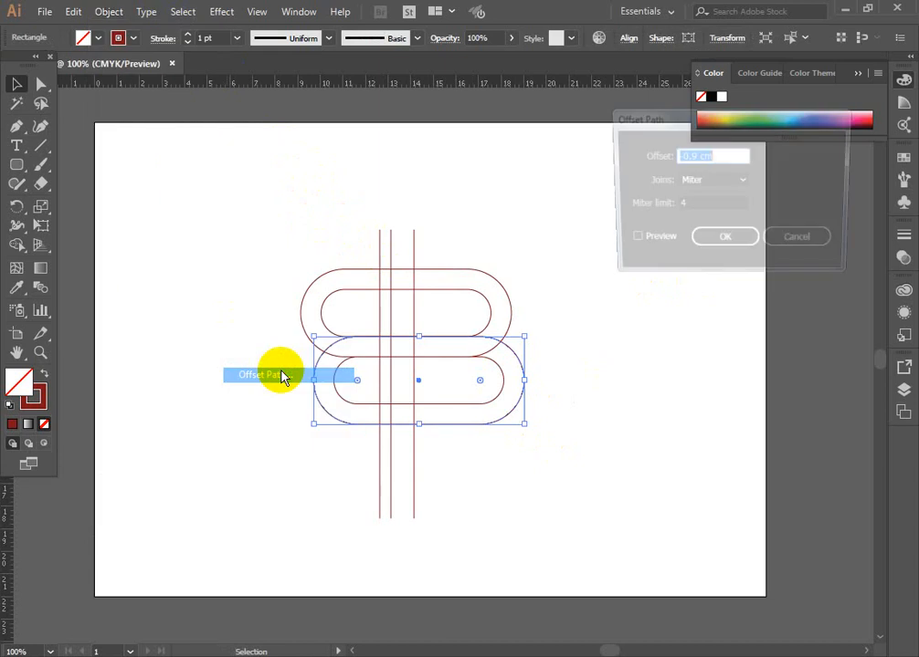
left_click(630, 242)
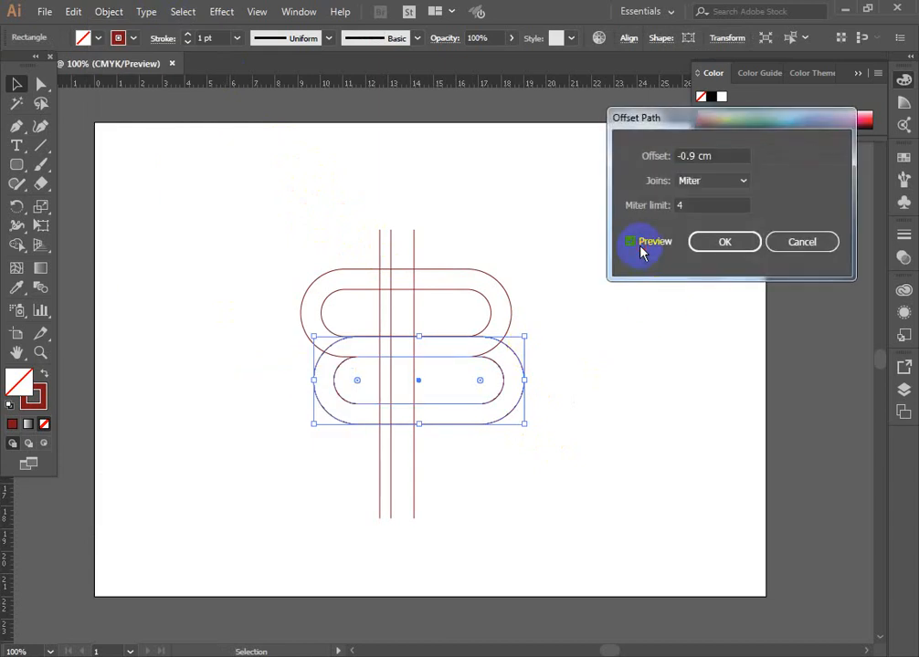
left_click(690, 155)
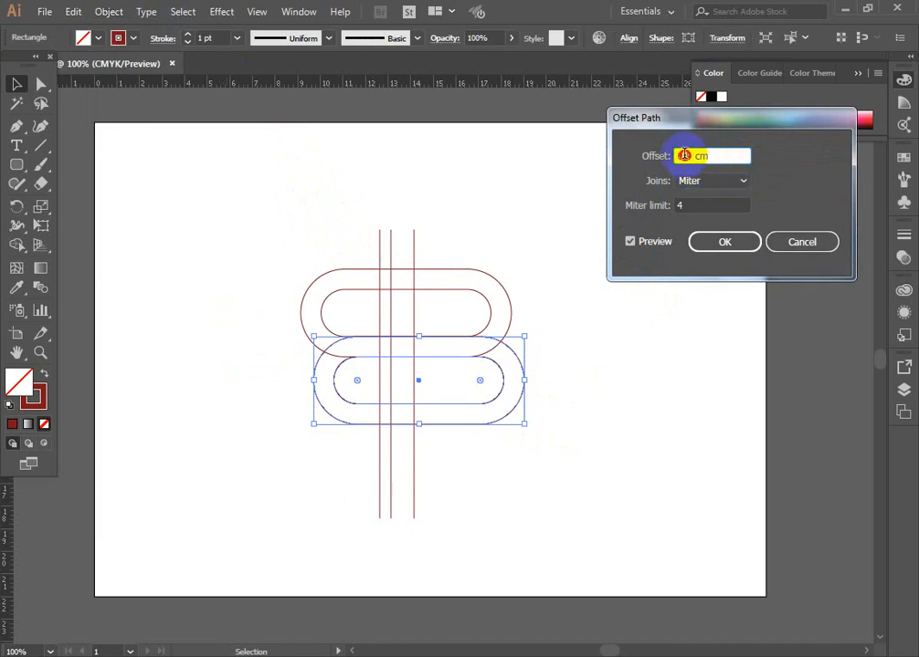
left_click(626, 242)
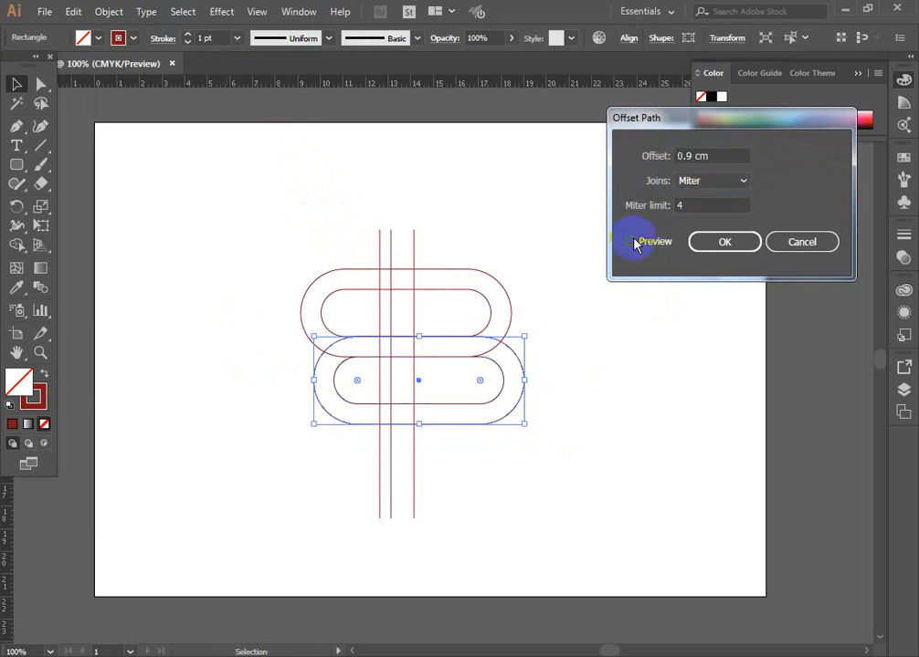
left_click(629, 241)
double_click(704, 155)
key("Down")
key("Down")
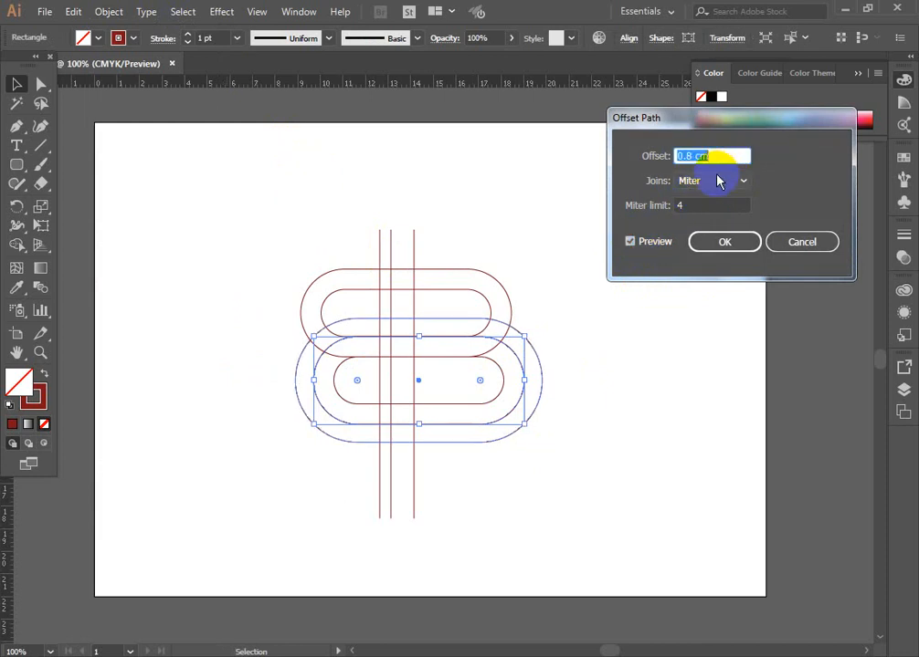
left_click(721, 241)
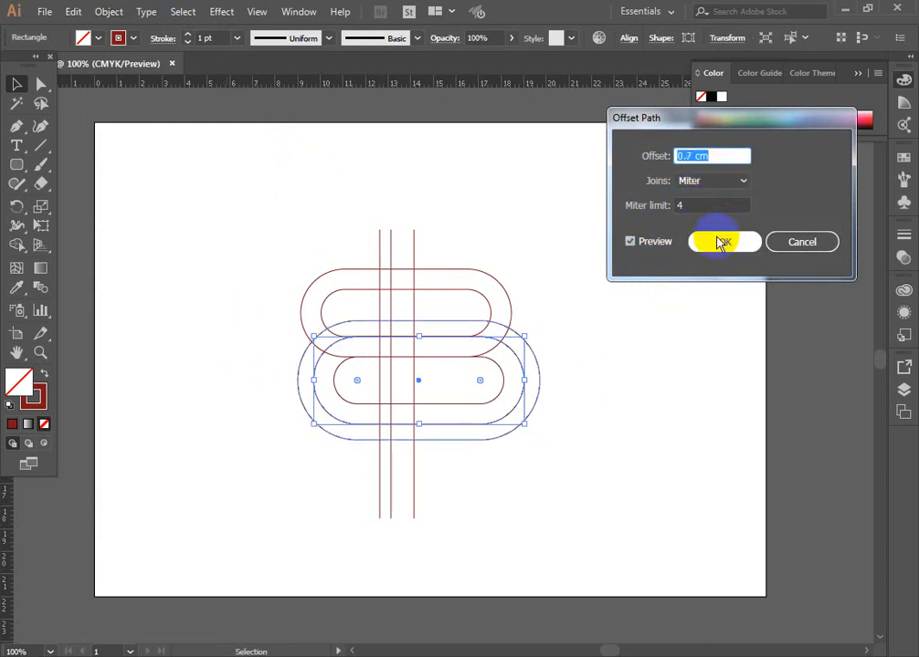
left_click(626, 445)
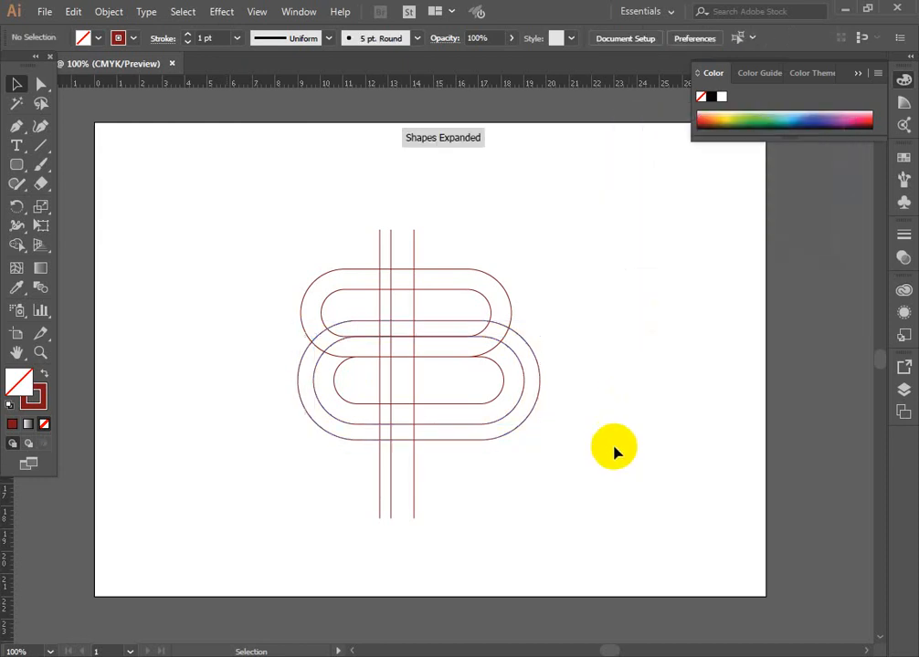
Step: Offset the path of the lower pair's inner rounded outline inward by -0.7 cm
left_click(480, 403)
left_click(199, 41)
left_click(109, 11)
mouse_move(203, 323)
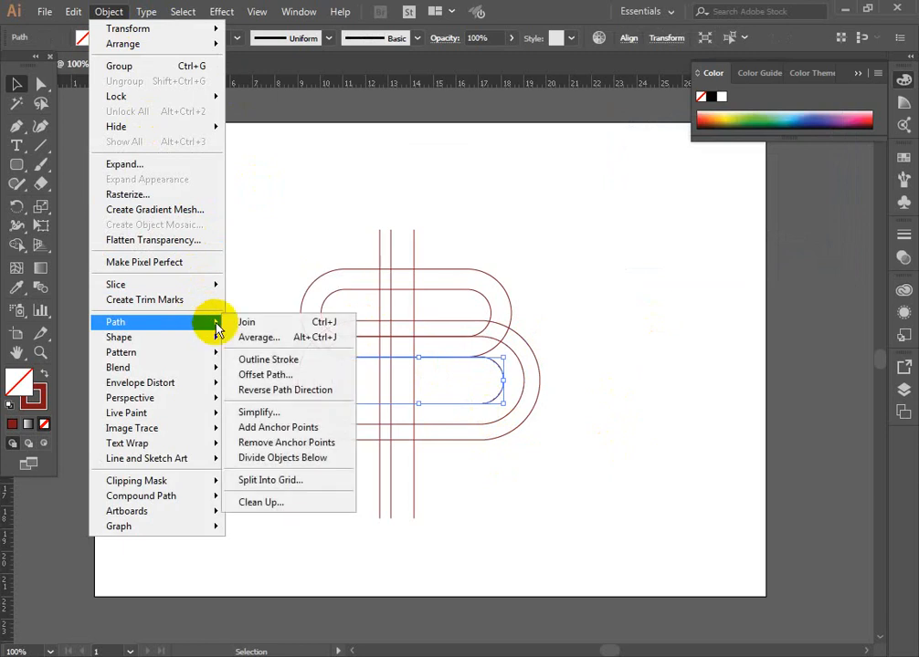
left_click(328, 375)
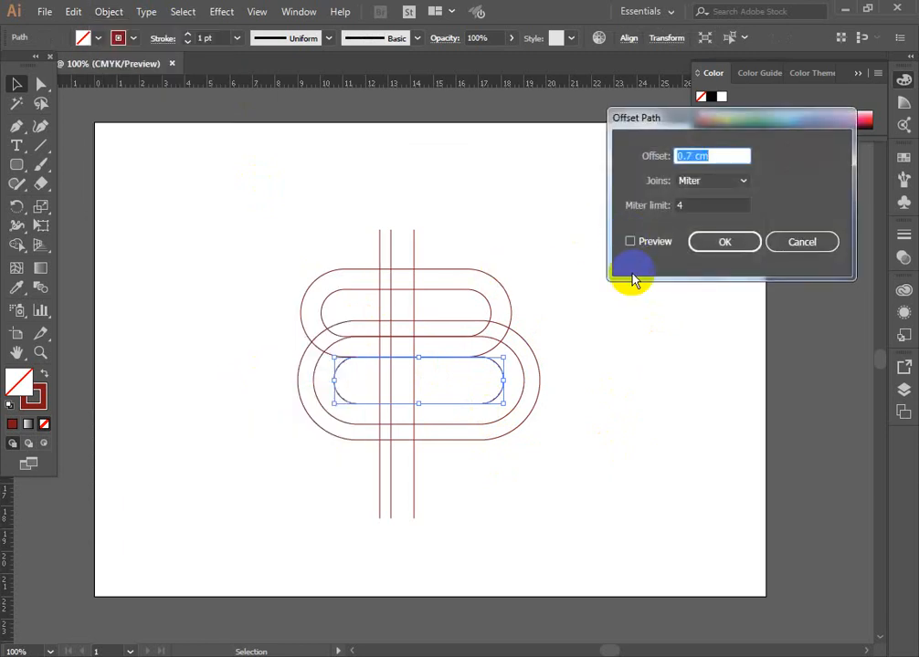
left_click(630, 242)
left_click_drag(679, 156, 710, 151)
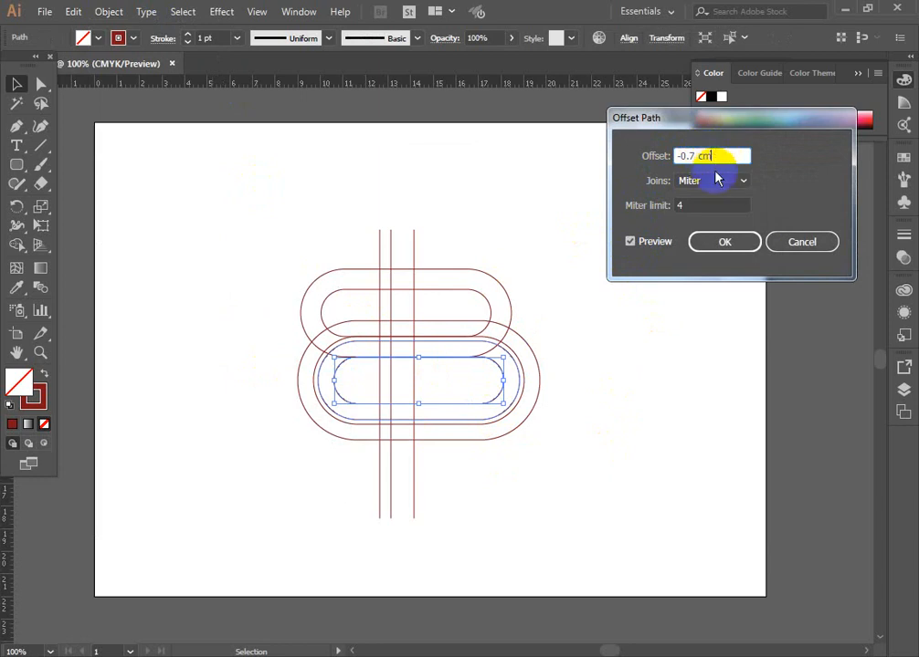
left_click(698, 205)
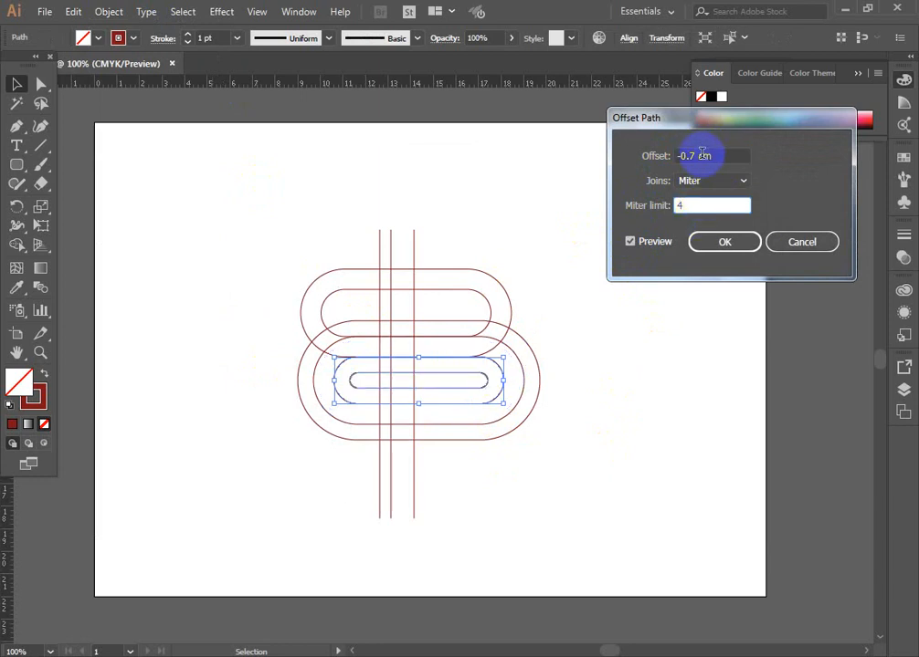
left_click(731, 156)
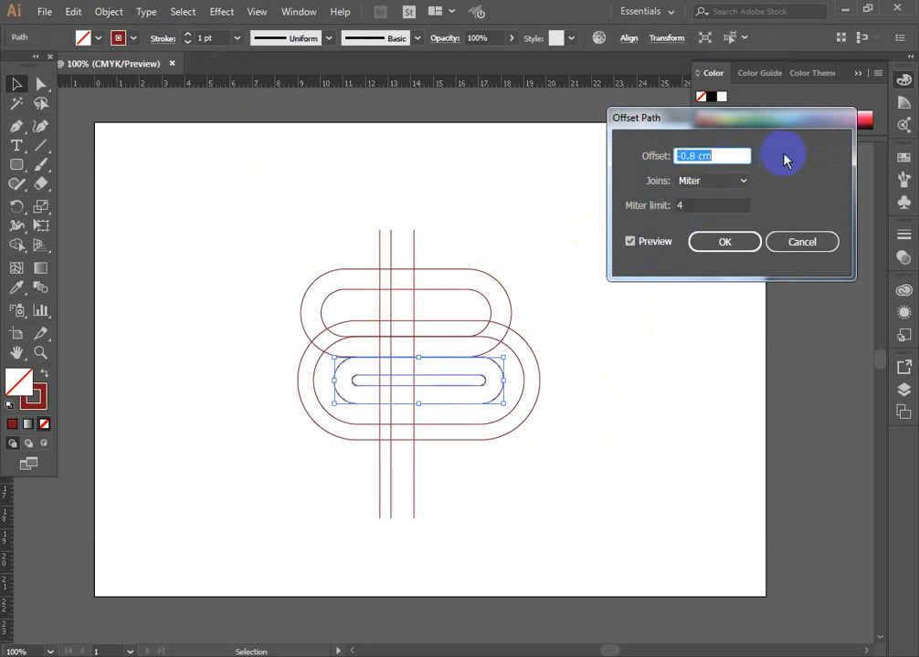
left_click(728, 242)
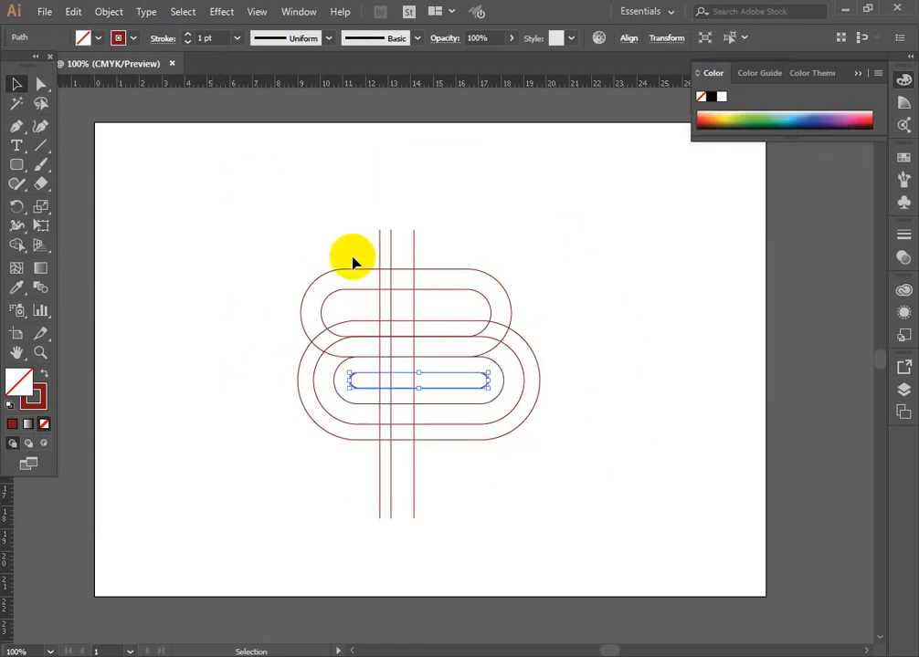
Step: Select all the artwork and use the Shape Builder with a green fill to merge regions into the lower and upper bowls of a letter B
left_click_drag(264, 229, 566, 513)
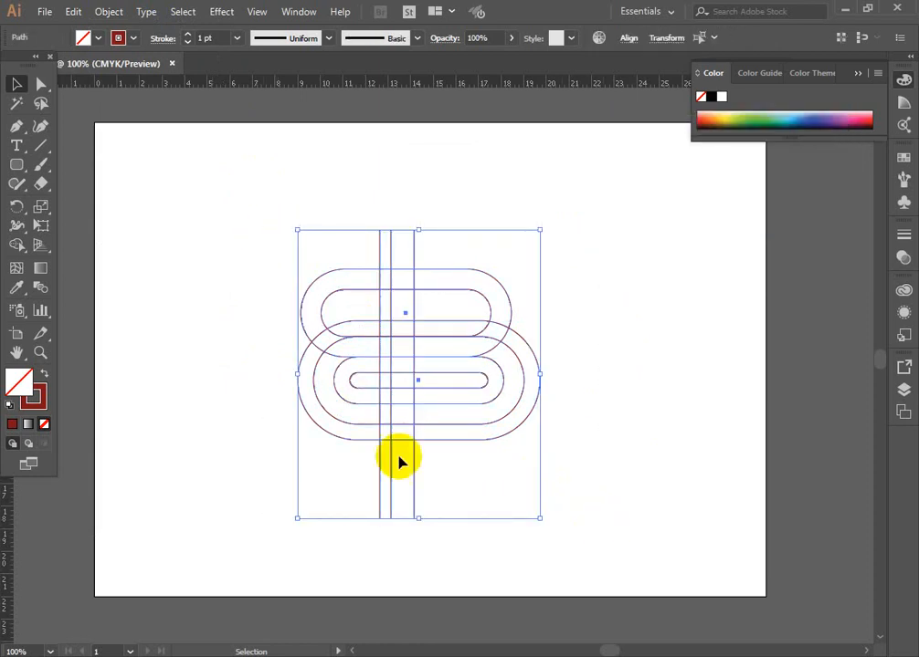
left_click(23, 245)
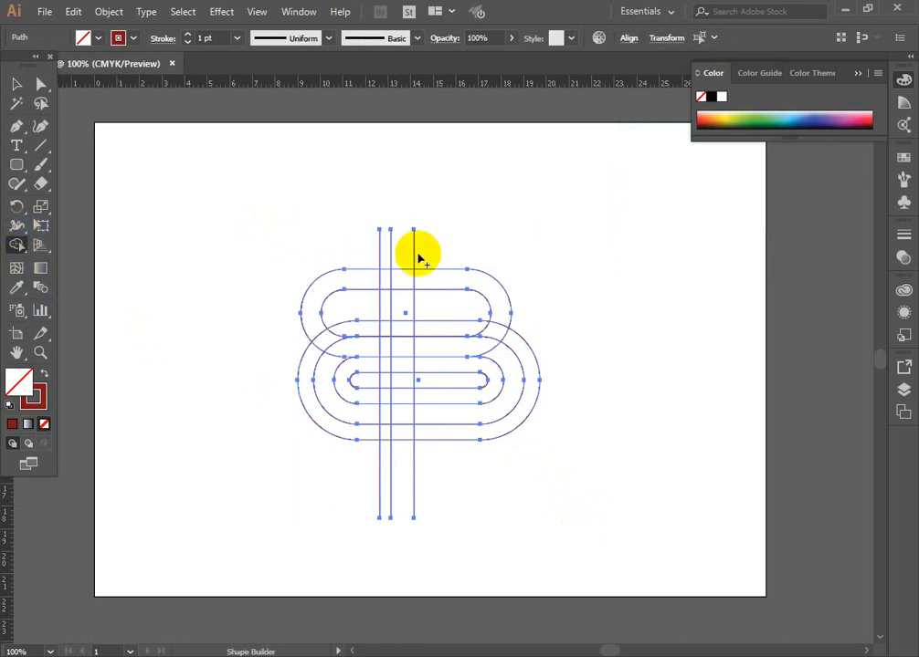
left_click(903, 157)
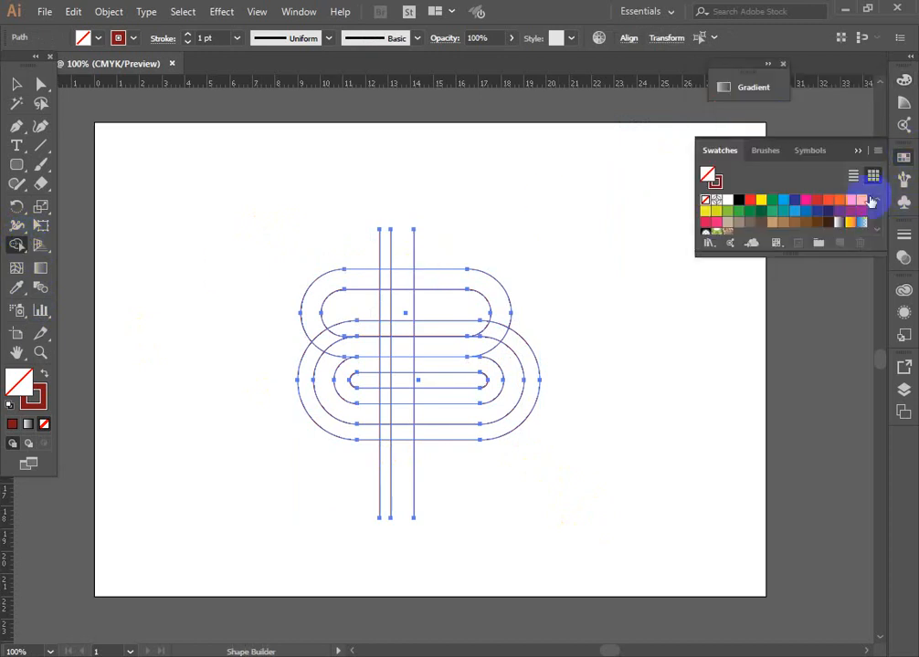
left_click(739, 212)
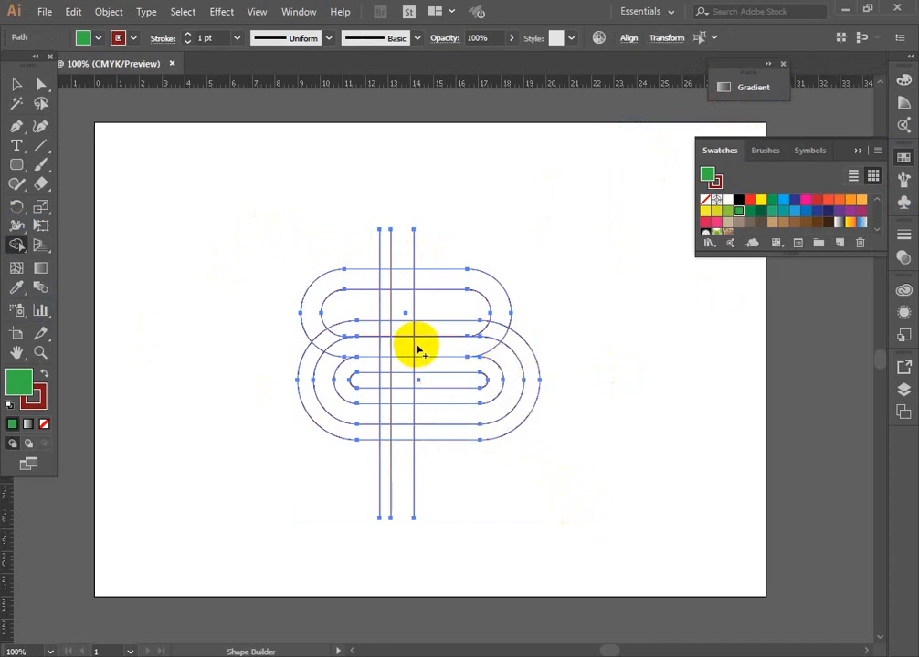
mouse_move(408, 350)
left_mouse_down()
mouse_move(424, 343)
mouse_move(484, 356)
mouse_move(516, 372)
mouse_move(515, 395)
mouse_move(476, 420)
mouse_move(418, 420)
mouse_move(402, 406)
mouse_move(404, 389)
left_mouse_up()
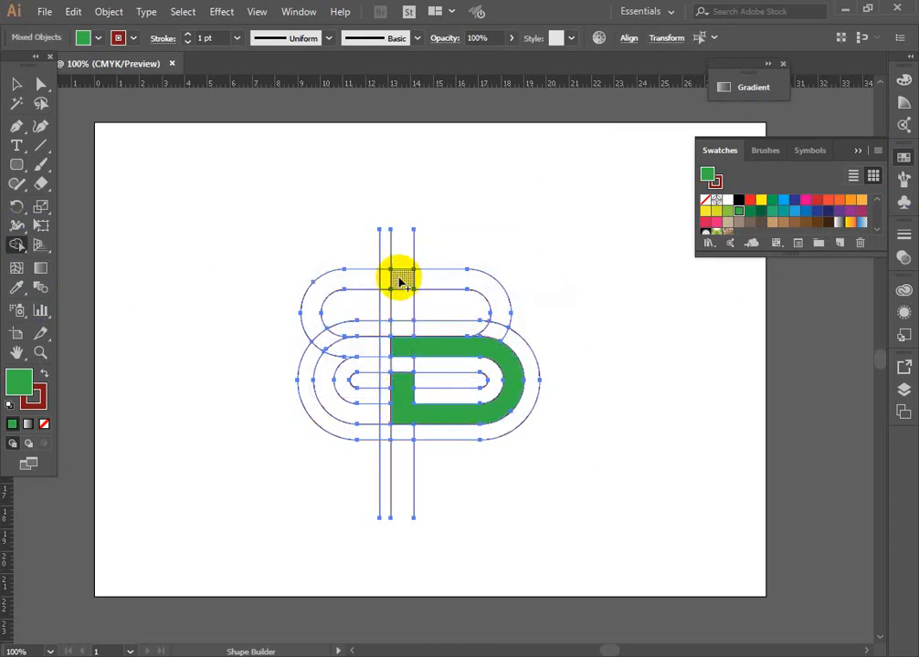
mouse_move(403, 283)
left_mouse_down()
mouse_move(420, 272)
mouse_move(486, 287)
left_mouse_up()
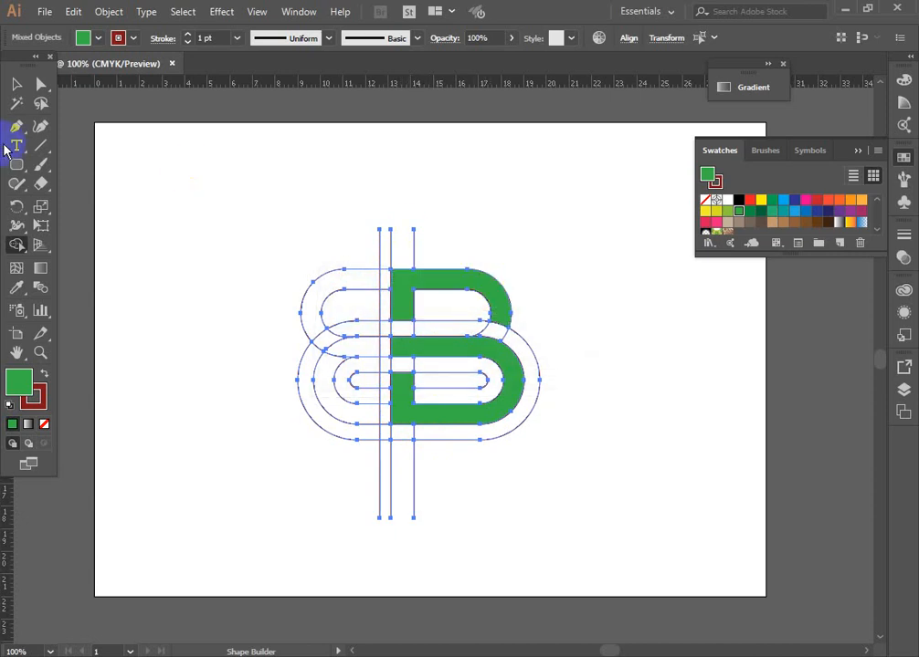
Step: Select the upper and lower green shapes of the letter B and cut them from the artwork
left_click(16, 85)
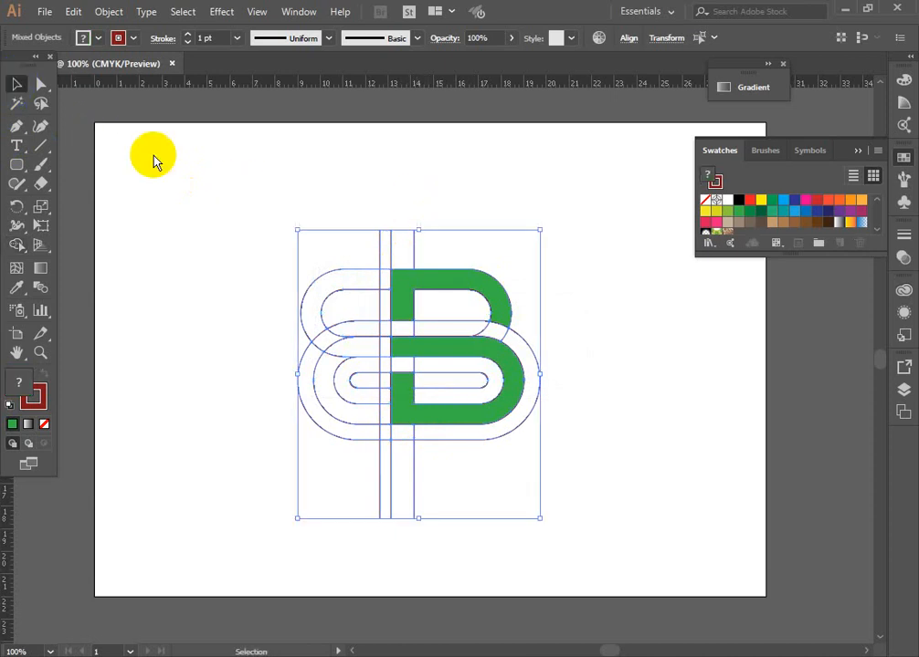
left_click(41, 84)
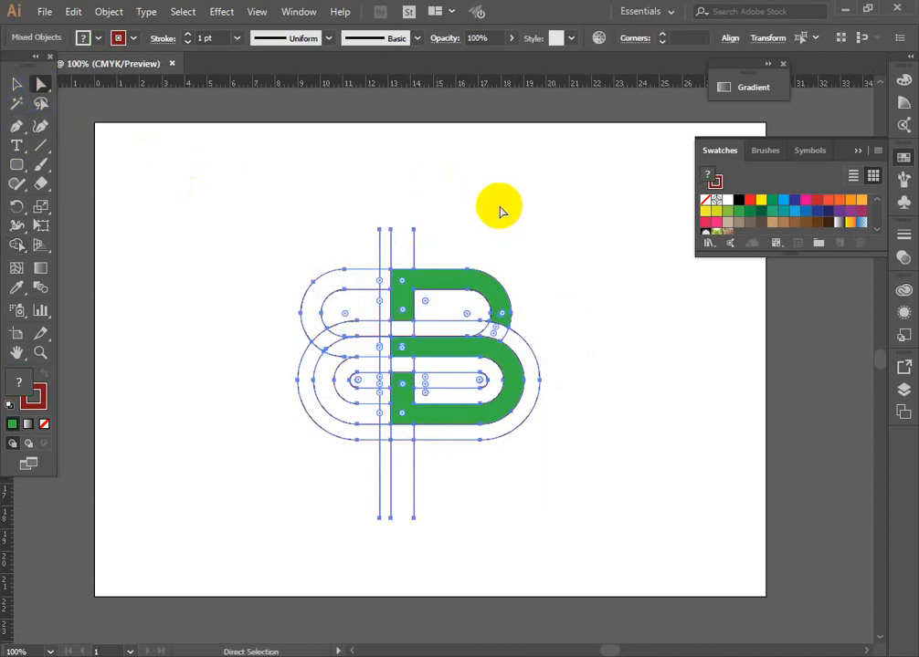
left_click(500, 242)
left_click(477, 291)
key("ctrl+z")
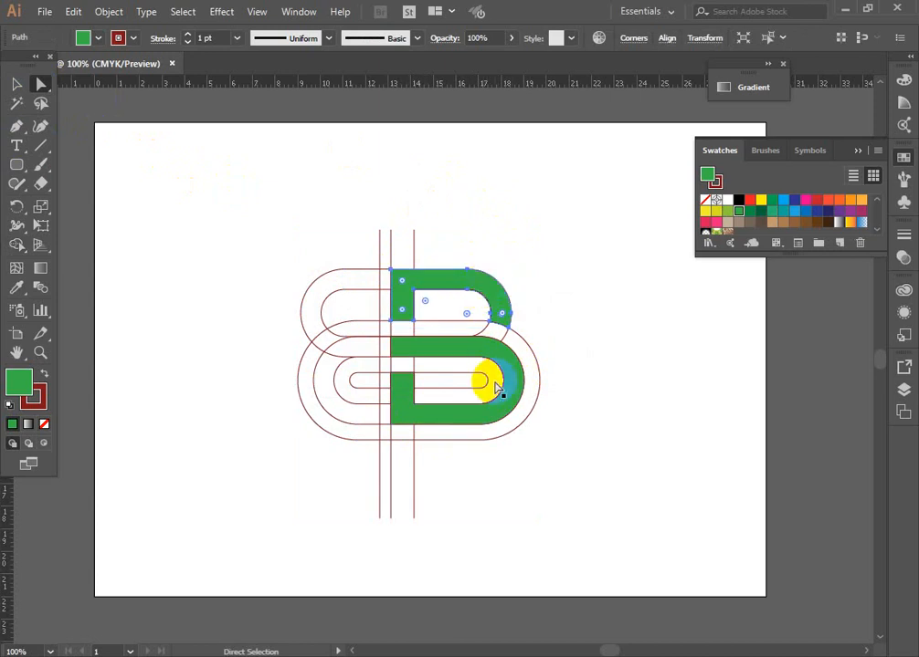
left_click(504, 403, "shift")
key("ctrl")
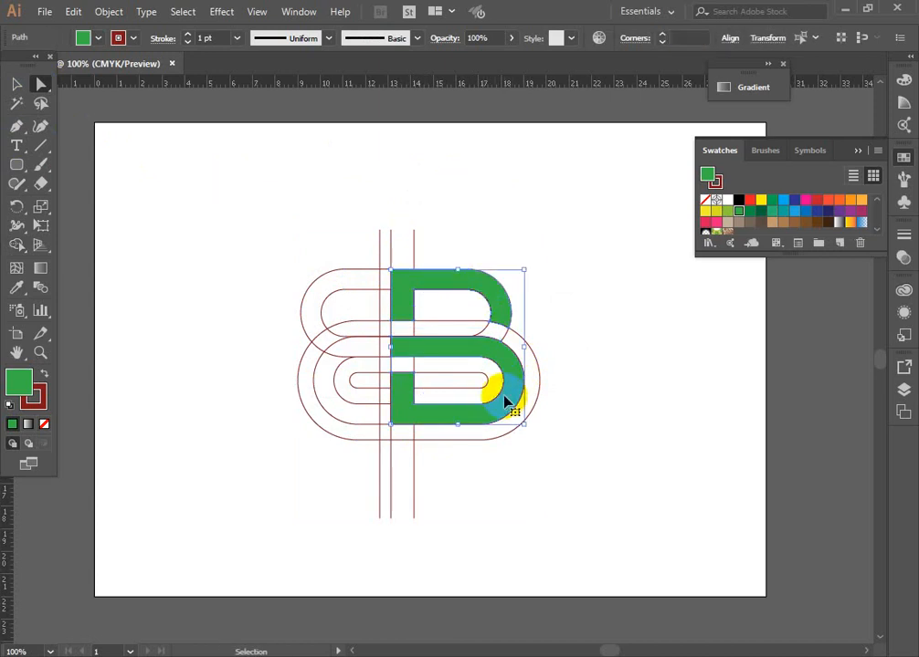
left_click(73, 11)
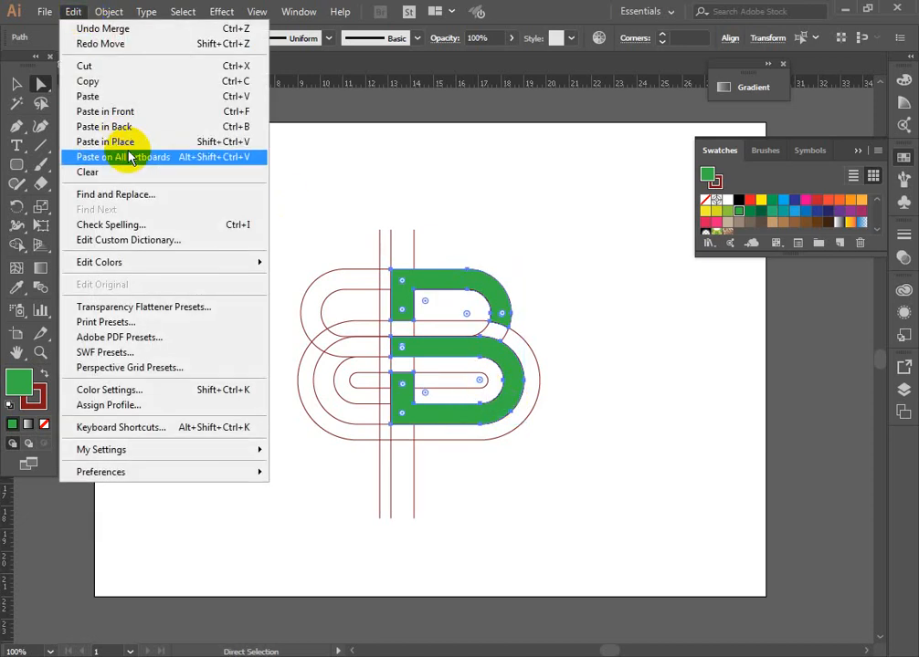
mouse_move(104, 20)
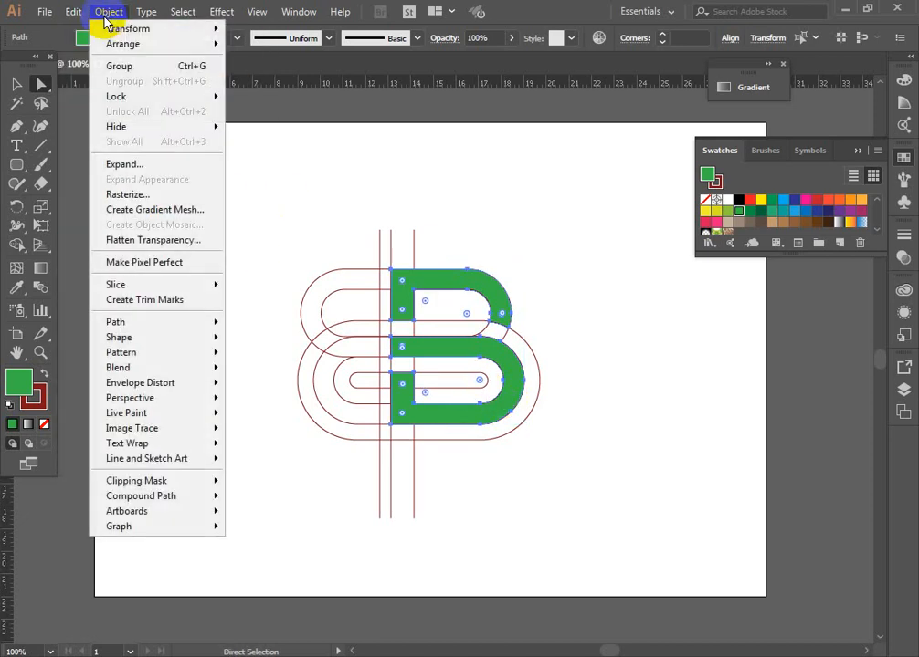
mouse_move(76, 18)
left_click(92, 70)
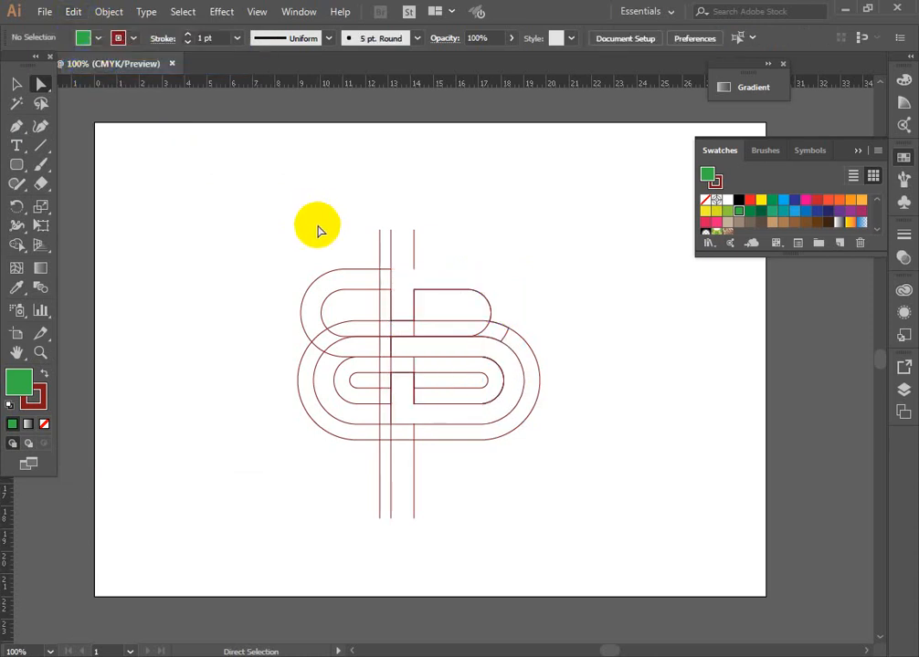
Step: Delete all the leftover construction outlines and vertical lines, and paste the green B shapes back in place
left_click(16, 84)
left_click_drag(229, 211, 686, 539)
key("Delete")
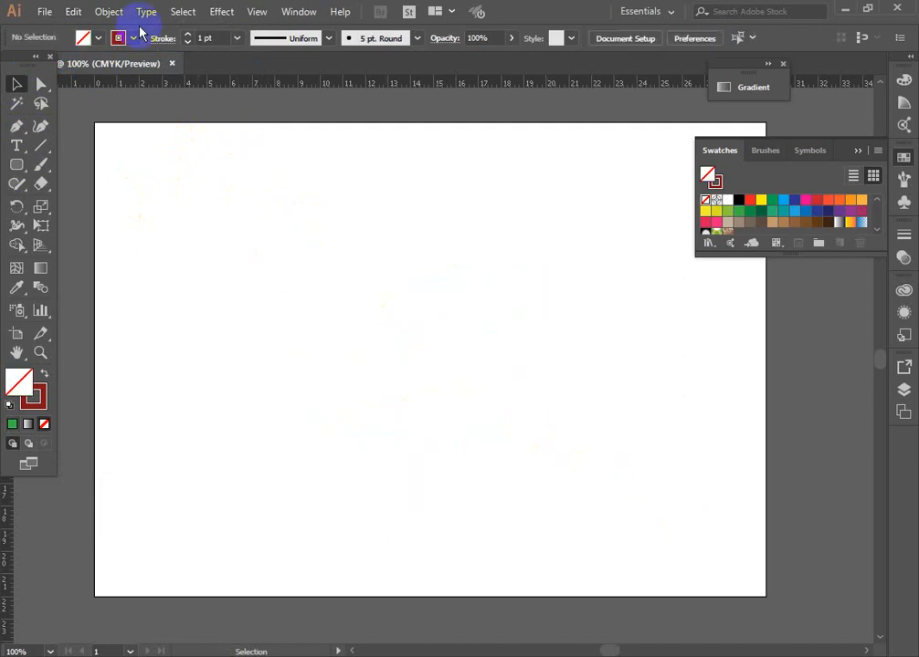
left_click(82, 11)
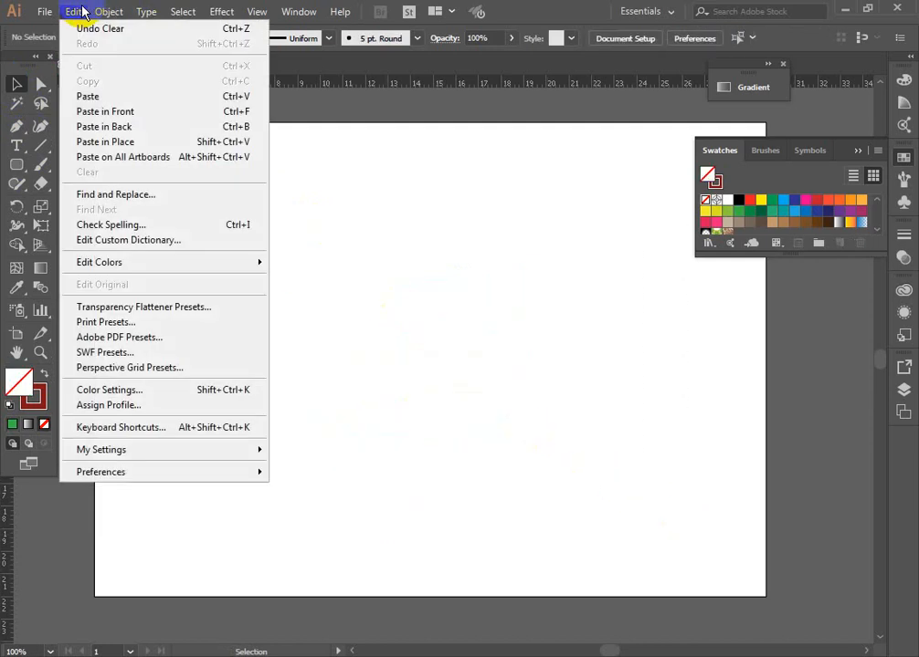
left_click(128, 141)
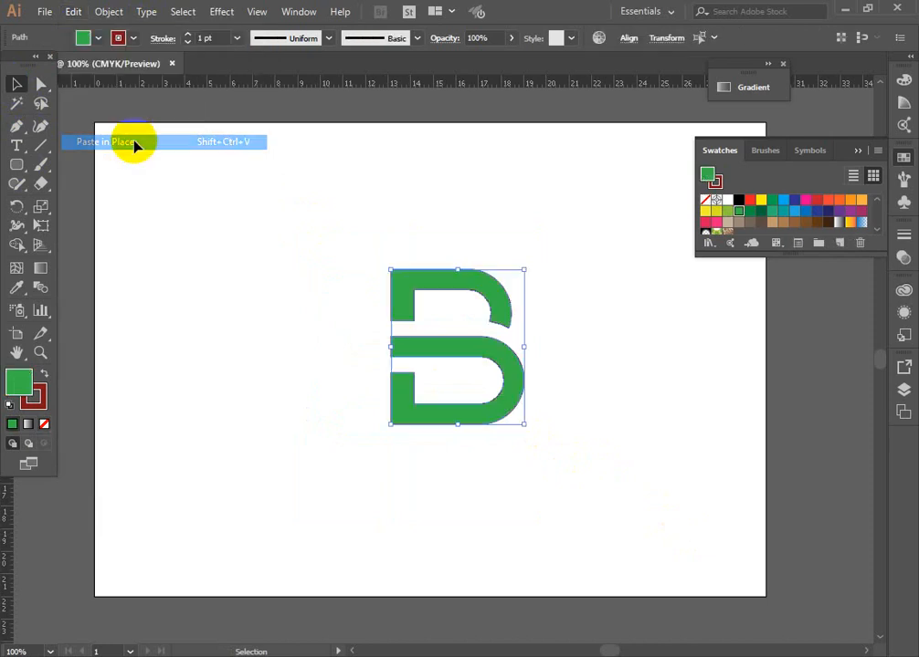
Step: Remove the red stroke from both green shapes of the letter B
left_click_drag(287, 234, 590, 485)
left_click(42, 392)
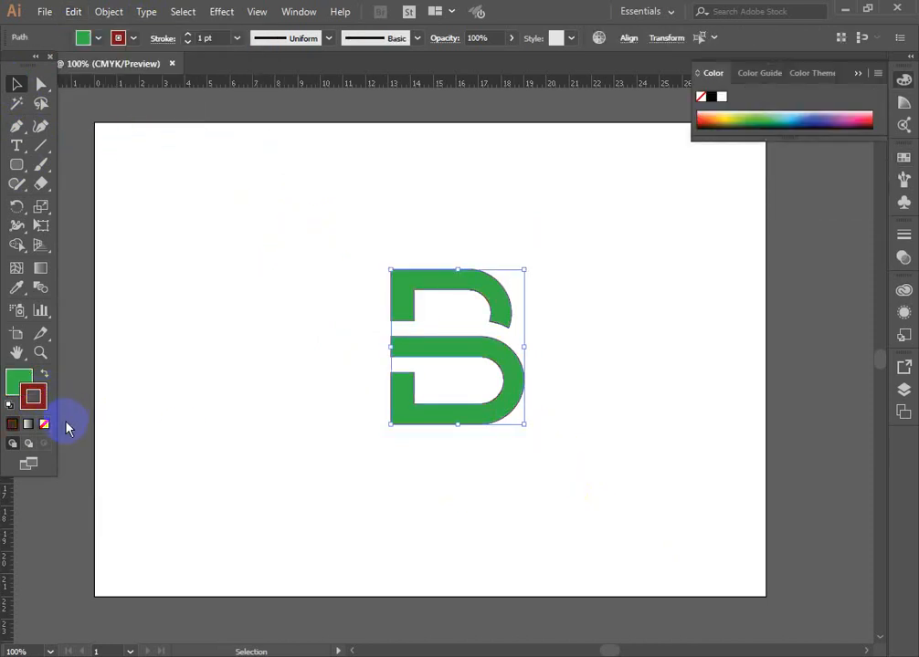
left_click(45, 427)
Step: Recolor the upper shape of the B orange and the lower shape blue
left_click(19, 380)
left_click(226, 298)
left_click(454, 276)
left_click(699, 116)
left_click(587, 450)
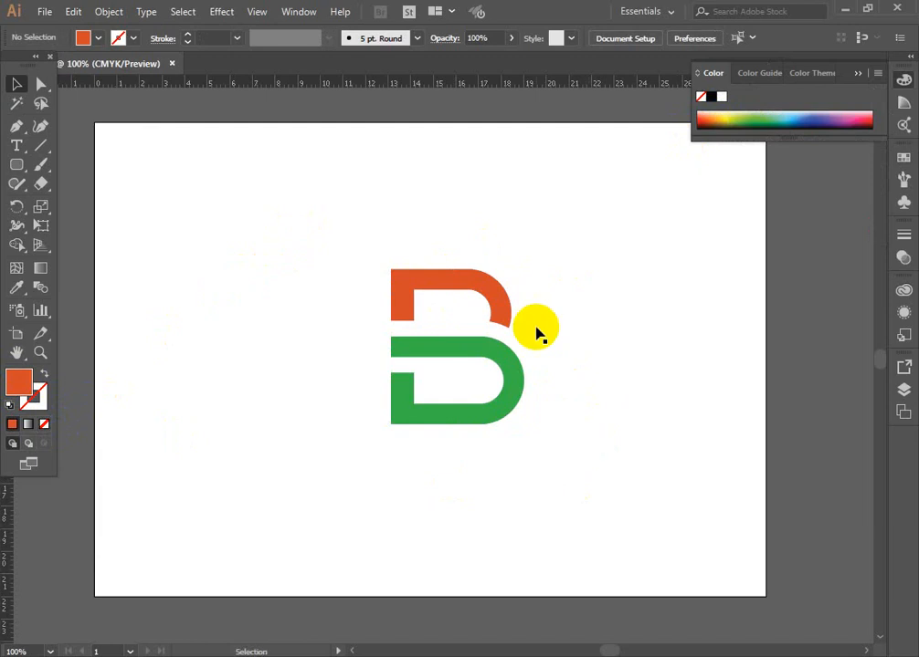
left_click(519, 386)
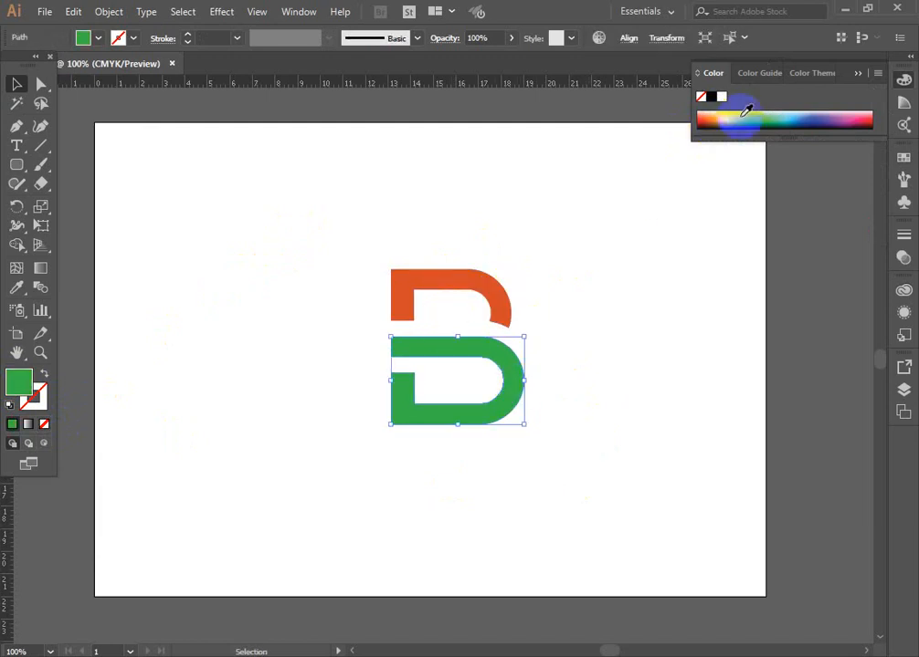
left_click(796, 115)
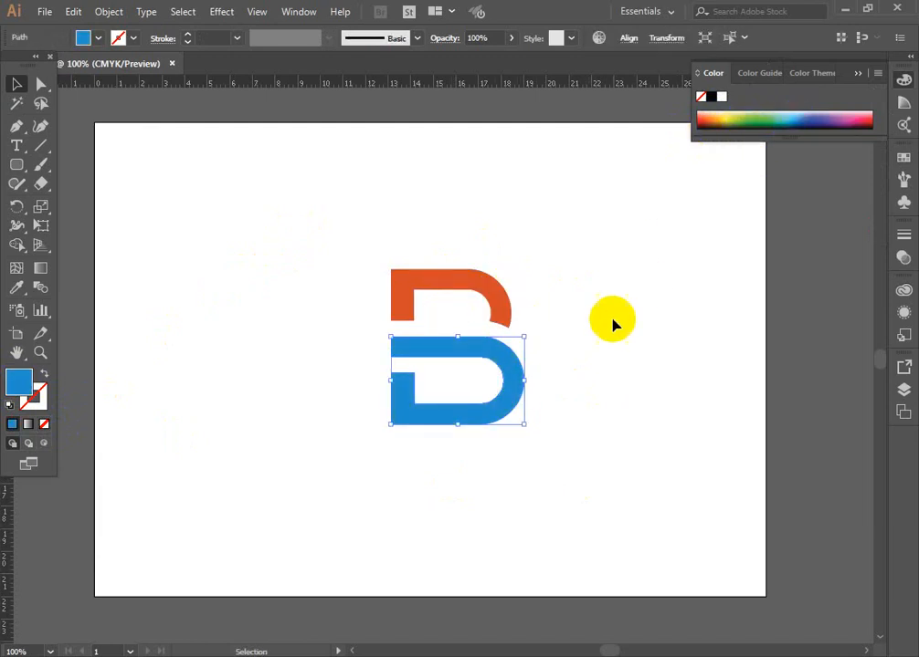
left_click(559, 396)
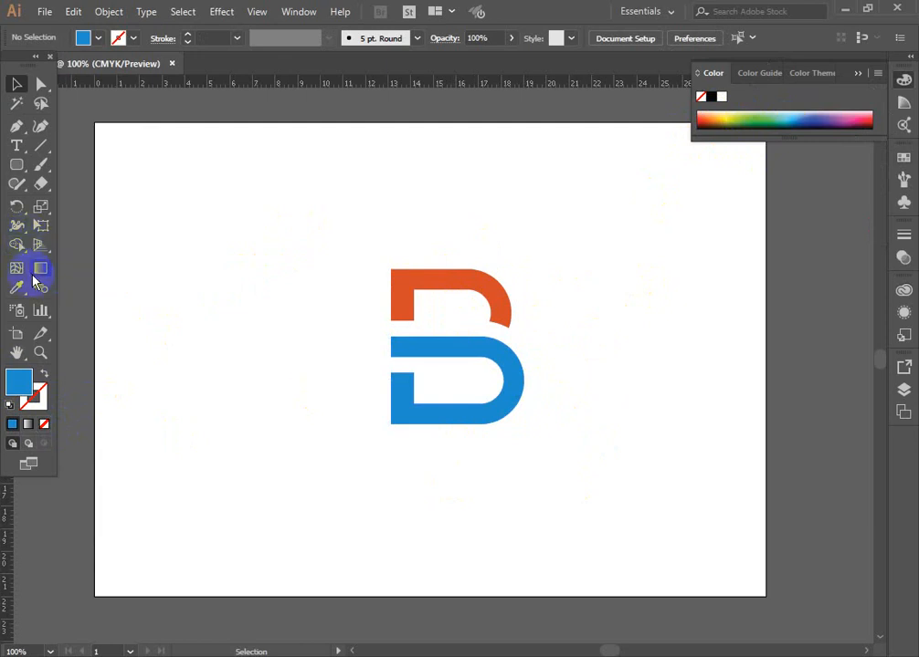
Step: Draw a small rounded rectangle near the artboard's upper-left corner and give it a linear gradient fill
left_click_drag(171, 168, 206, 219)
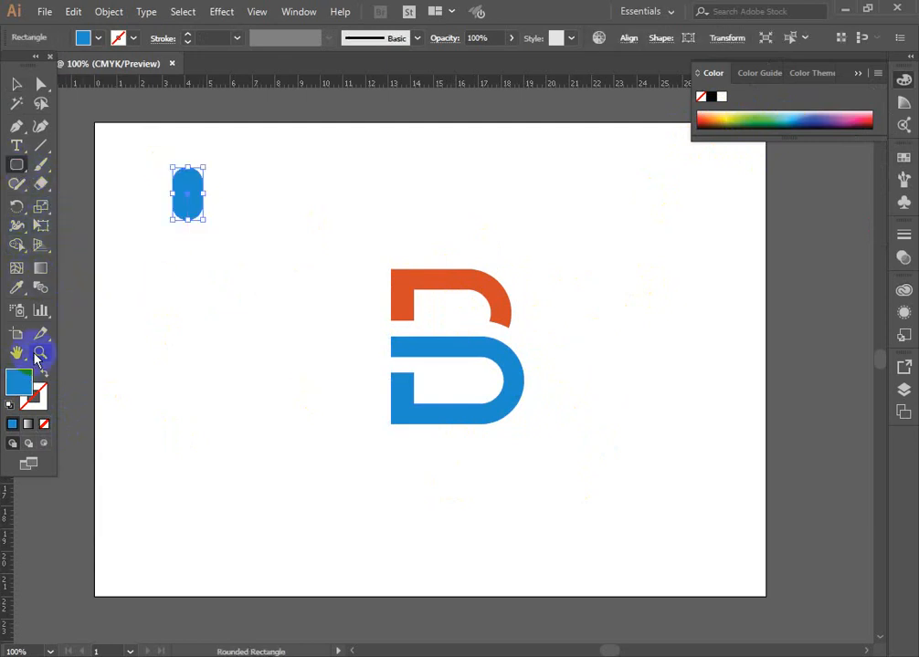
double_click(40, 268)
left_click(593, 203)
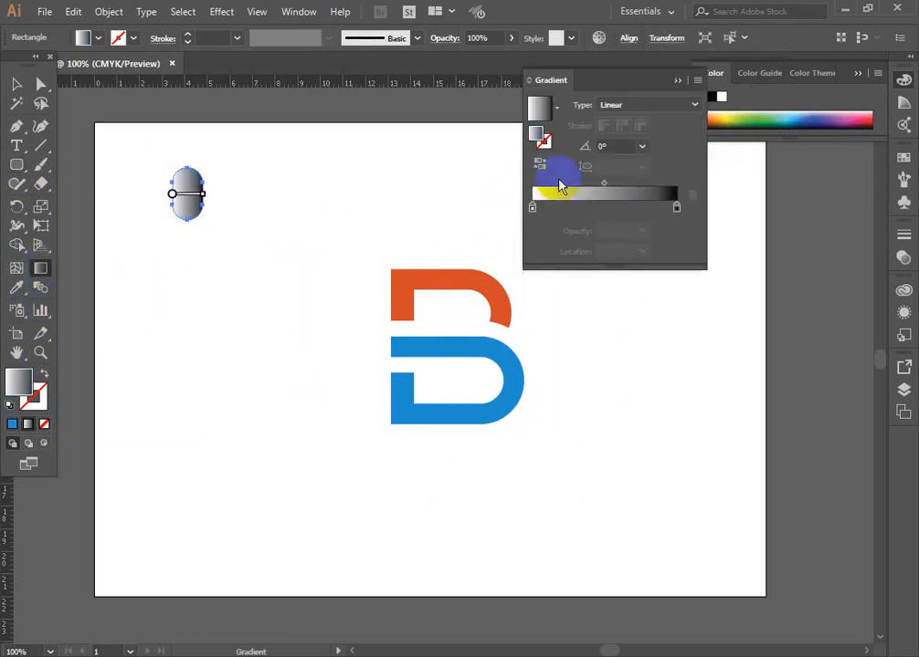
Step: Set the small rounded rectangle's gradient to start in teal and end in blue C=85 M=50 Y=0 K=0
left_click(533, 209)
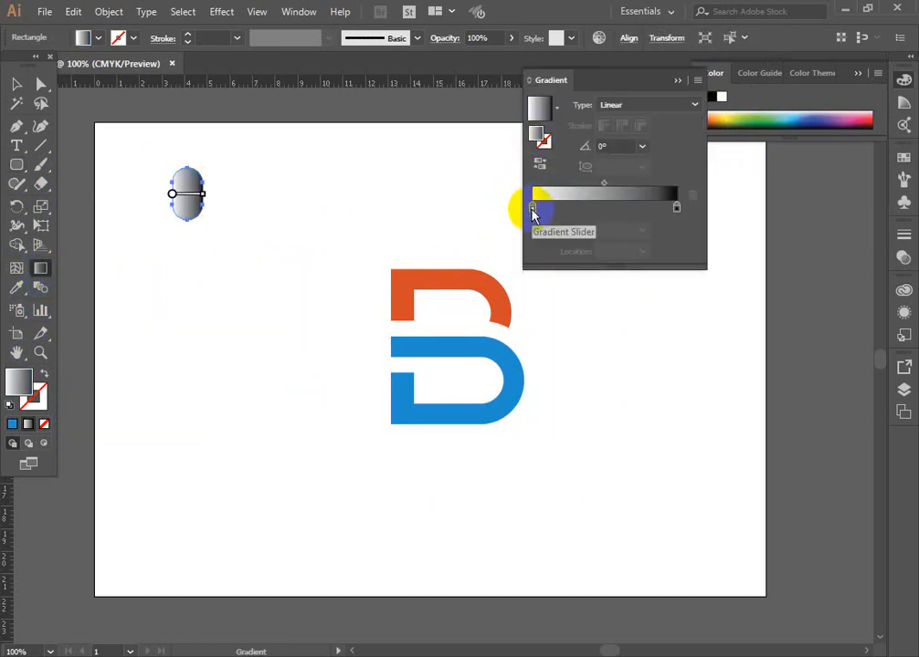
double_click(533, 209)
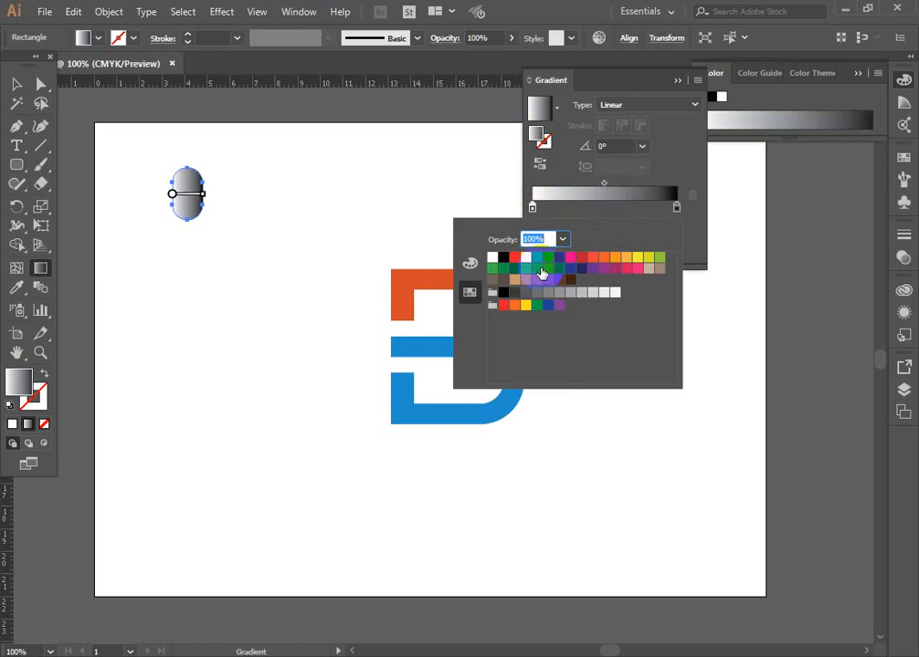
left_click(540, 271)
left_click_drag(601, 221, 675, 210)
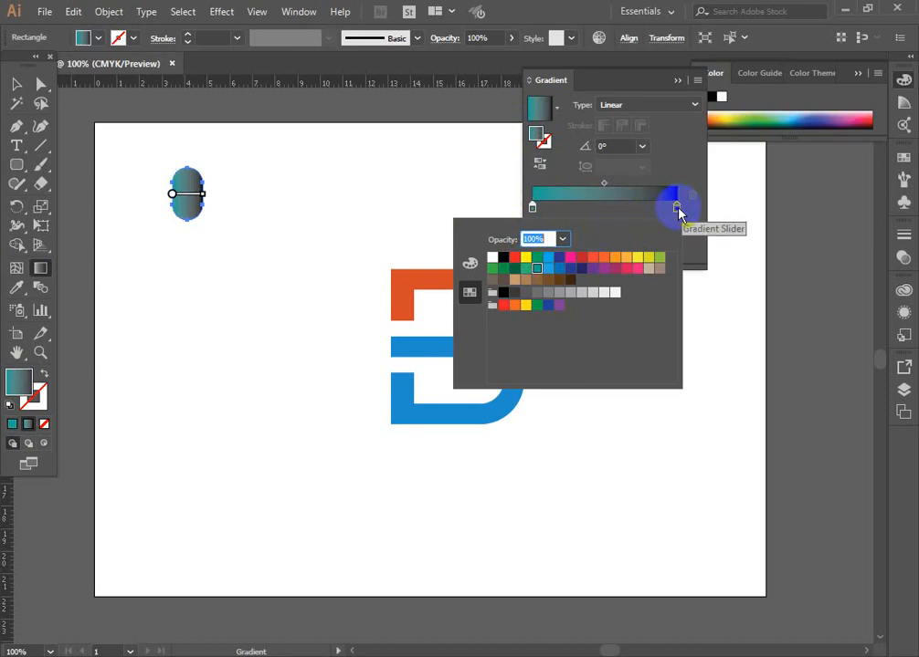
double_click(677, 208)
left_click(559, 269)
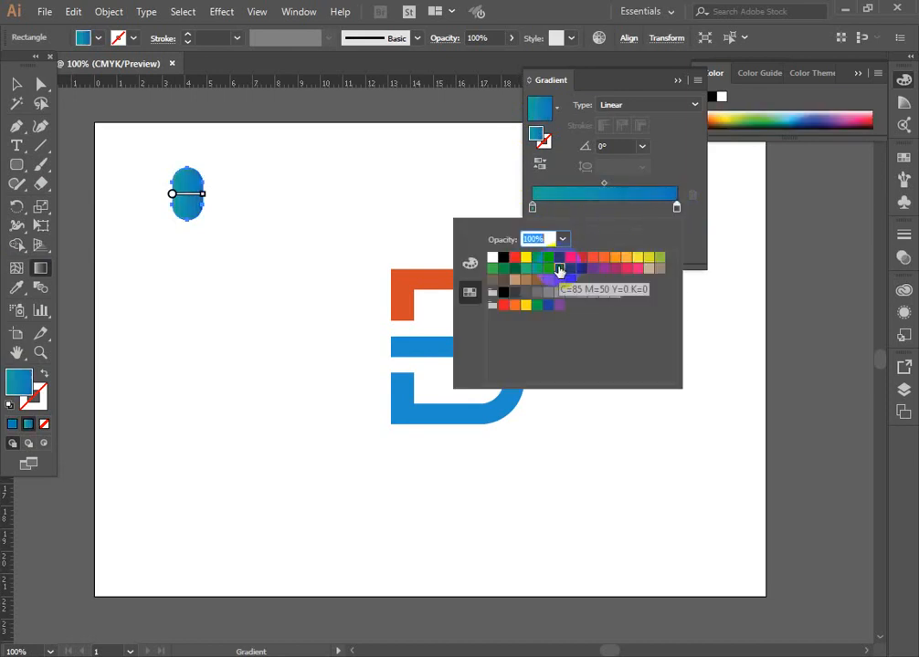
left_click(585, 8)
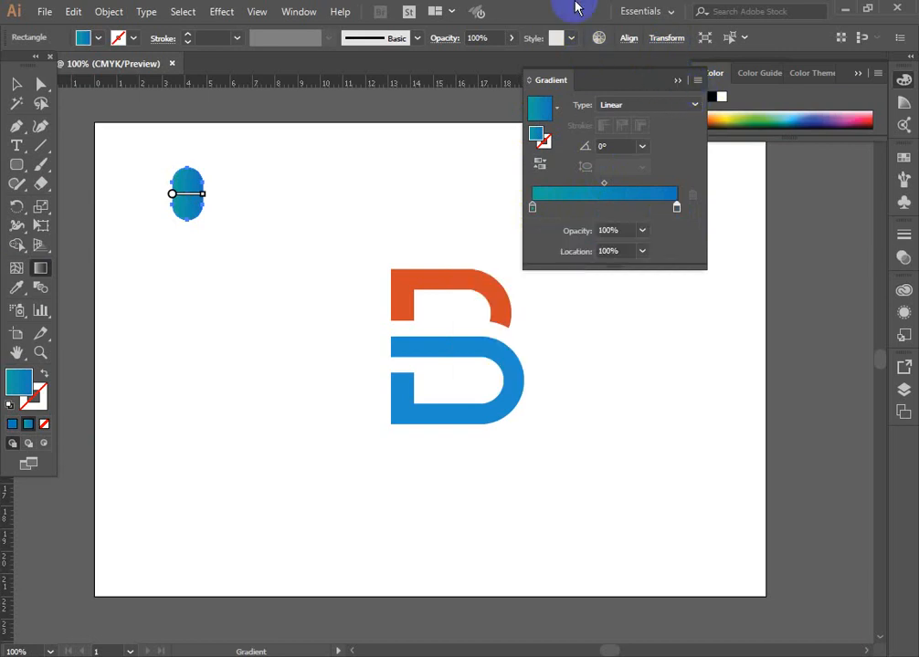
key("v")
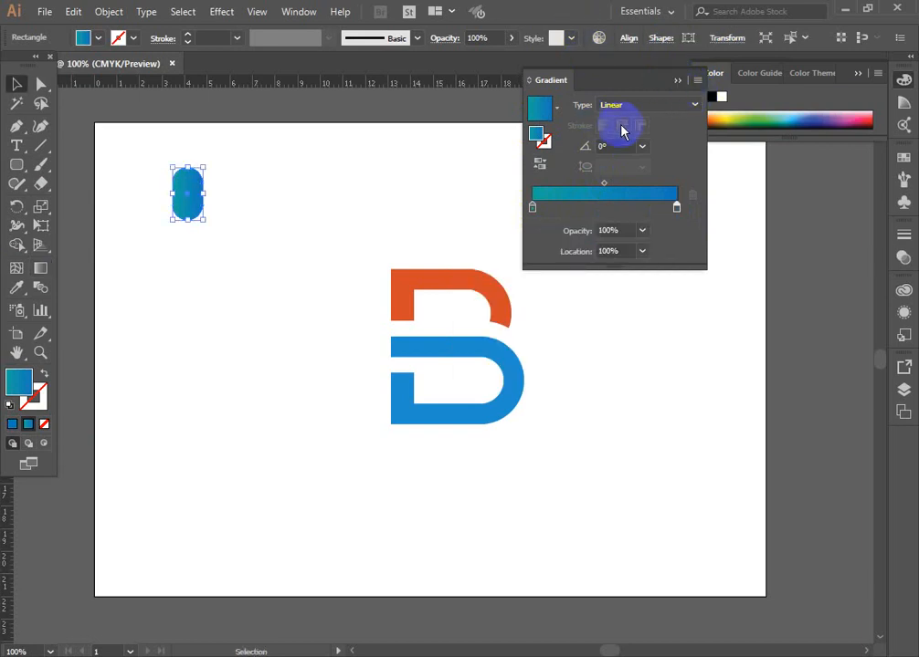
left_click(676, 82)
Step: Select both B shapes and sample the teal-to-blue gradient from the small rounded rectangle with the Eyedropper
left_click_drag(342, 240, 604, 528)
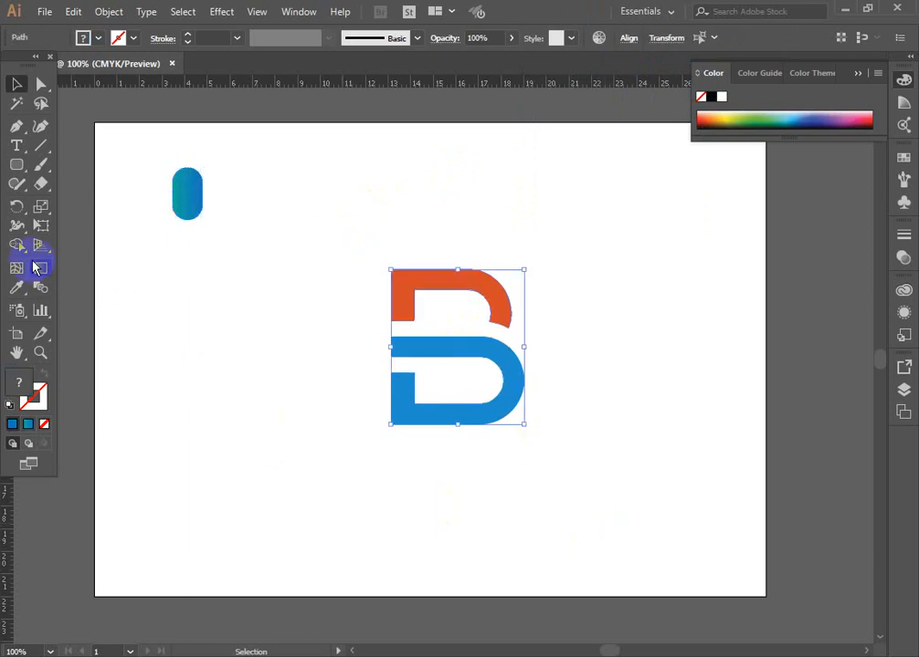
left_click(17, 290)
left_click(182, 197)
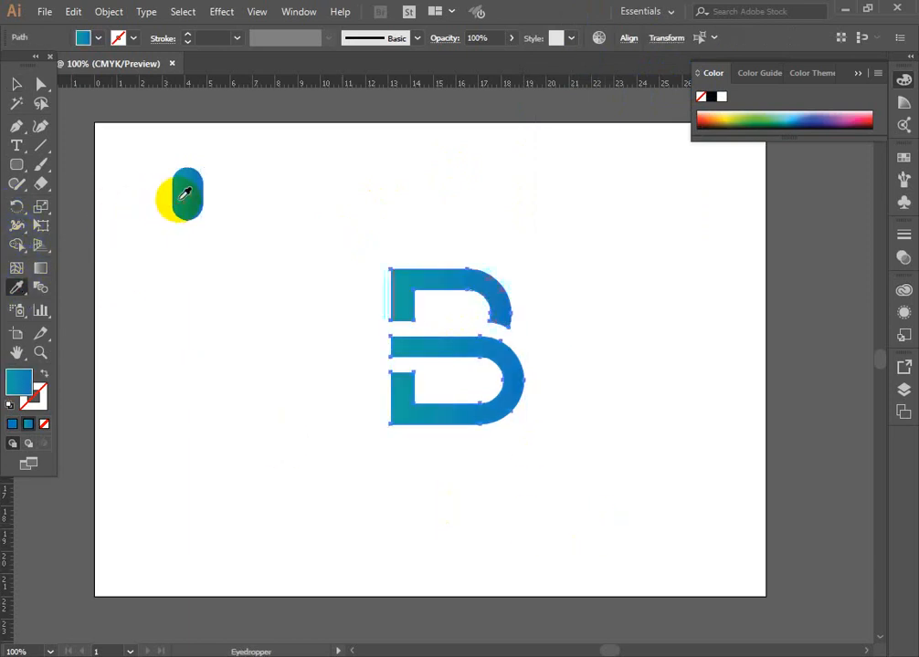
left_click(18, 85)
Step: Redirect the gradient across both B shapes so it runs vertically from teal at the base to blue at the top
left_click(41, 267)
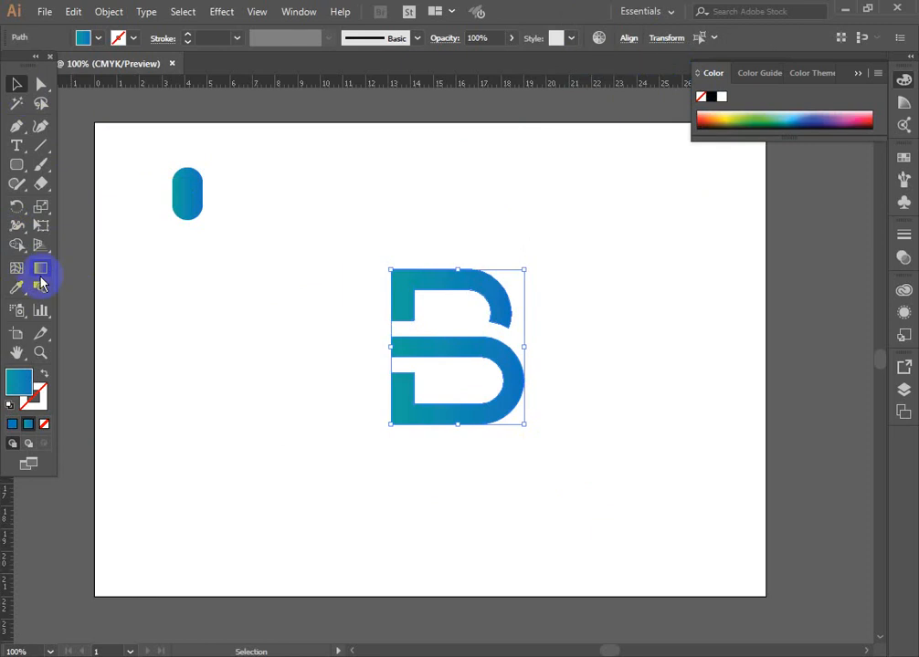
left_click_drag(409, 432, 500, 221)
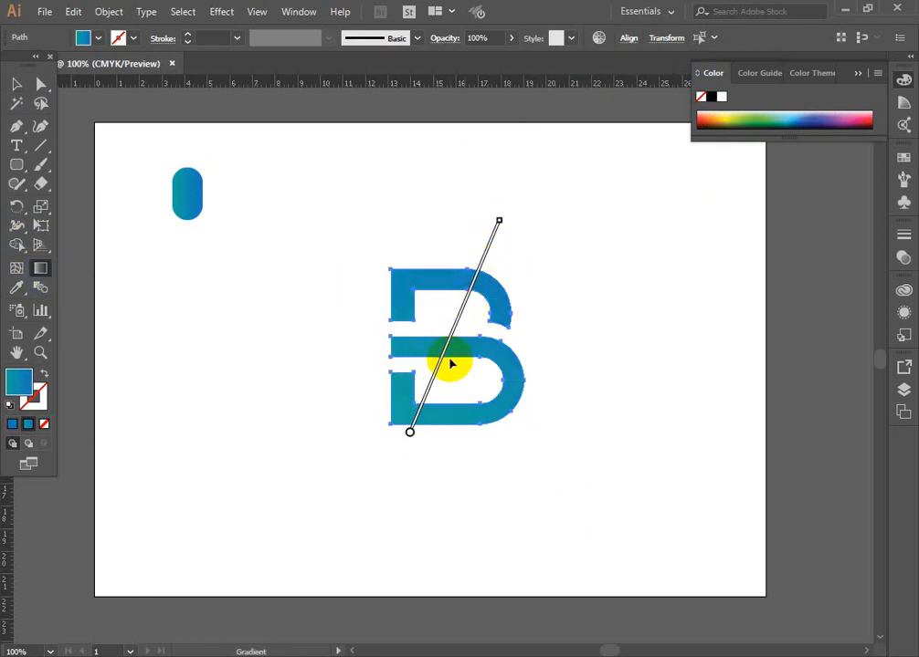
left_click_drag(421, 443, 422, 239)
left_click(18, 85)
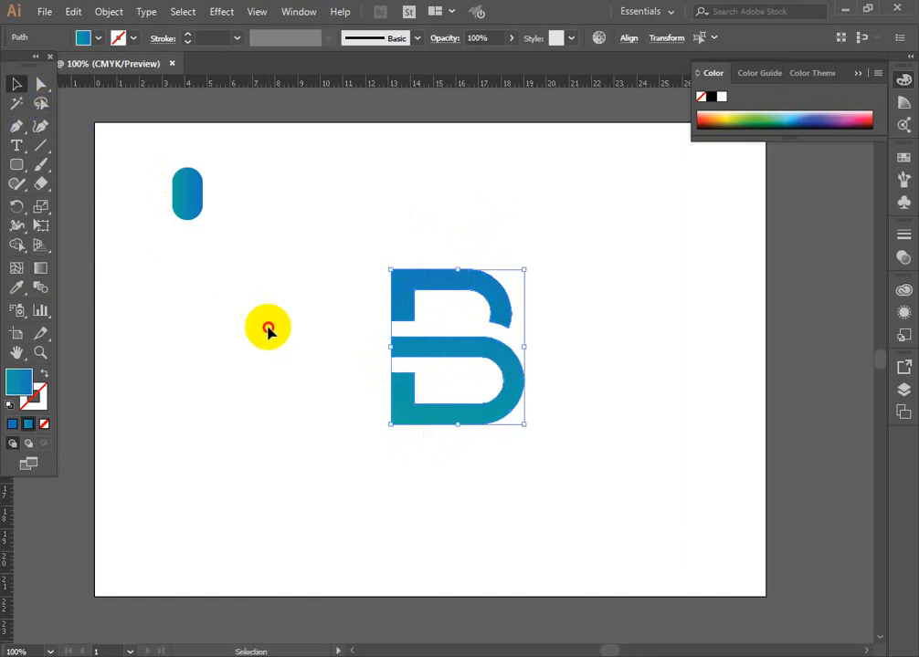
left_click(274, 337)
Step: Add the text BRAND and enlarge it to about 85.6 pt, placed just below the letter B
key("space")
left_click_drag(436, 478, 431, 472)
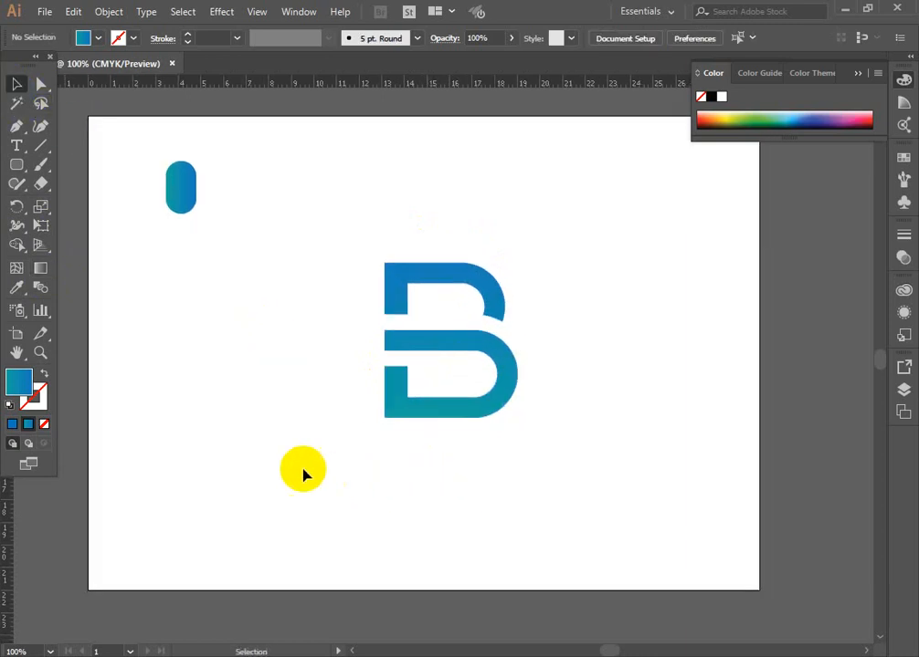
left_click(16, 146)
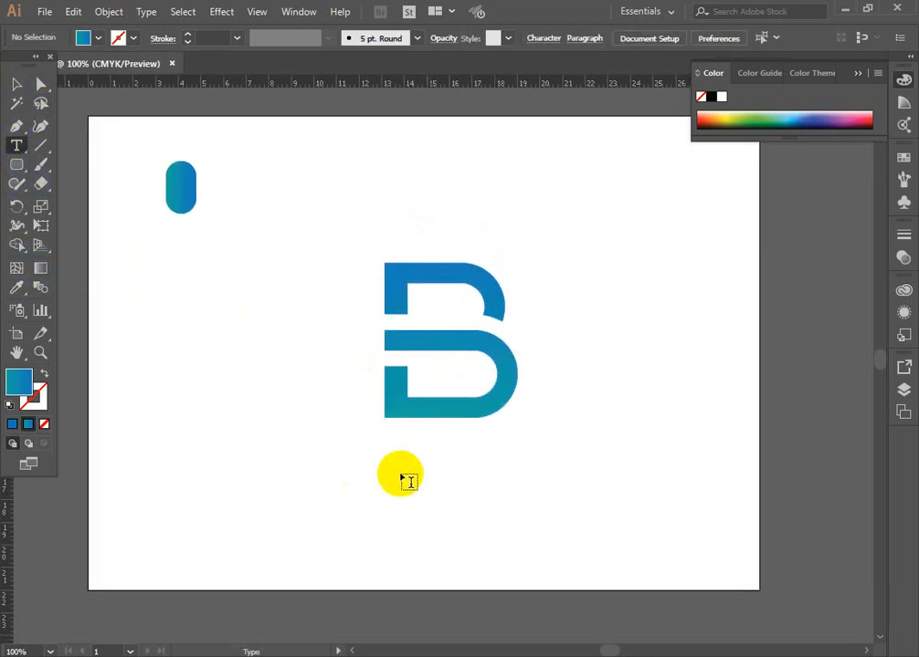
left_click(326, 470)
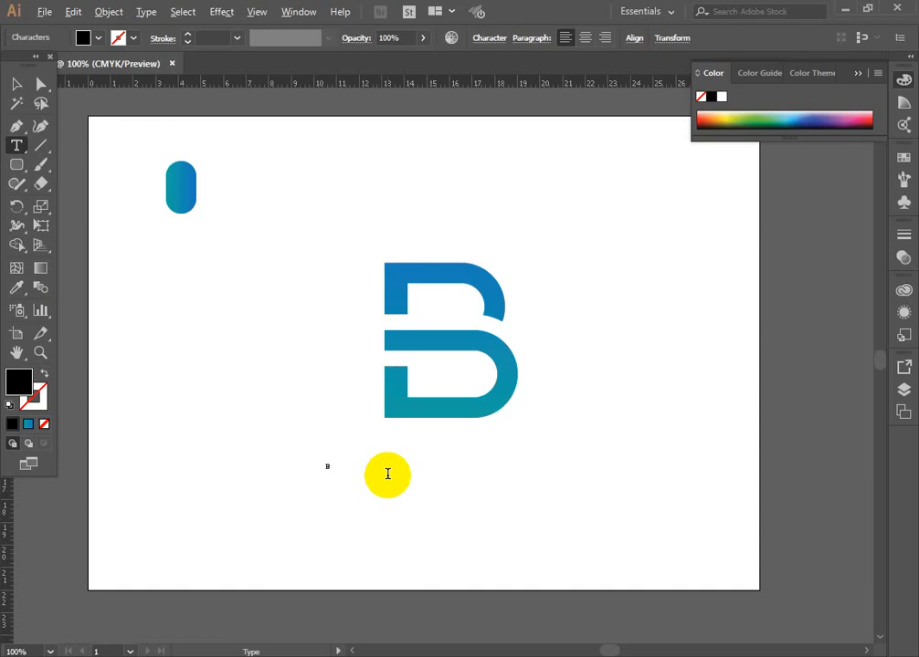
key("Escape")
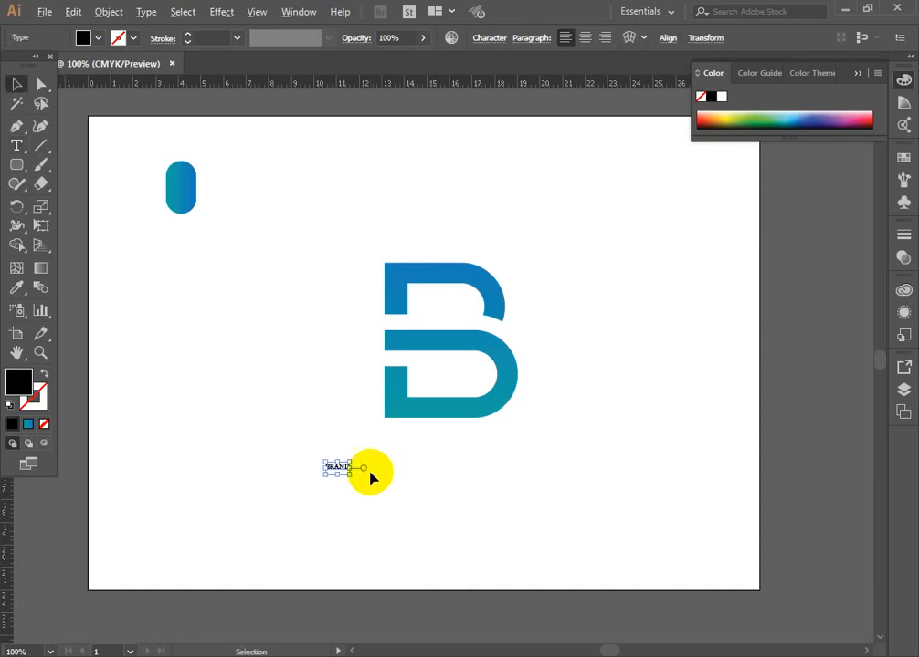
left_click_drag(350, 475, 491, 476)
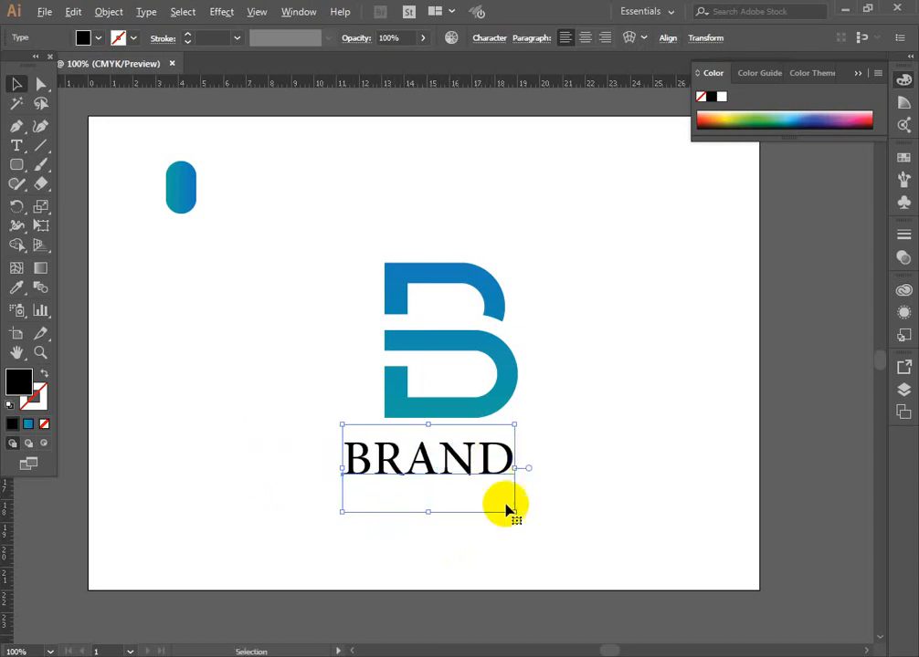
Step: Change the BRAND text's font to TypoGraphica
left_click(490, 37)
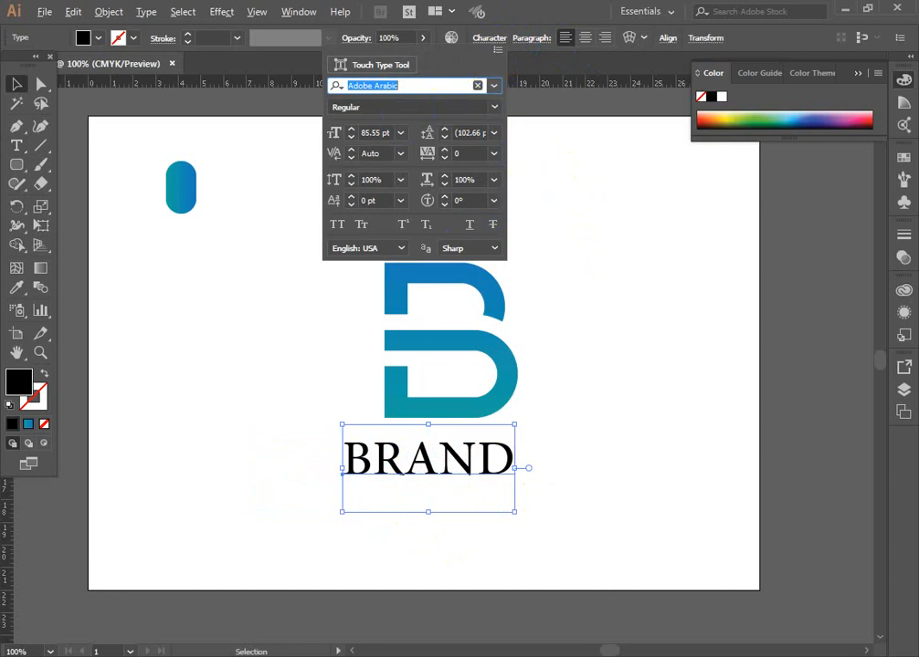
left_click(511, 64)
left_click(491, 40)
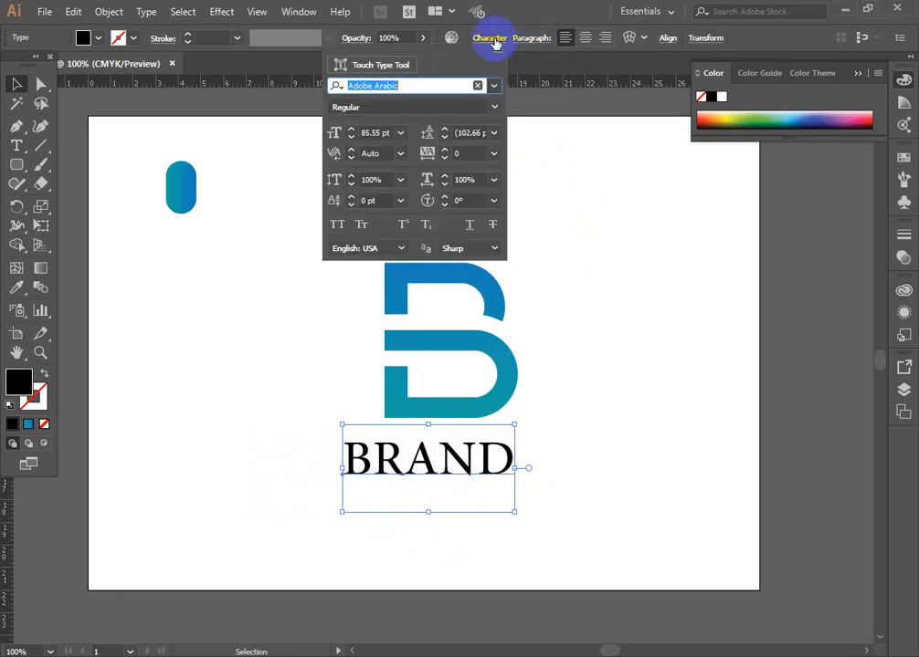
left_click(493, 85)
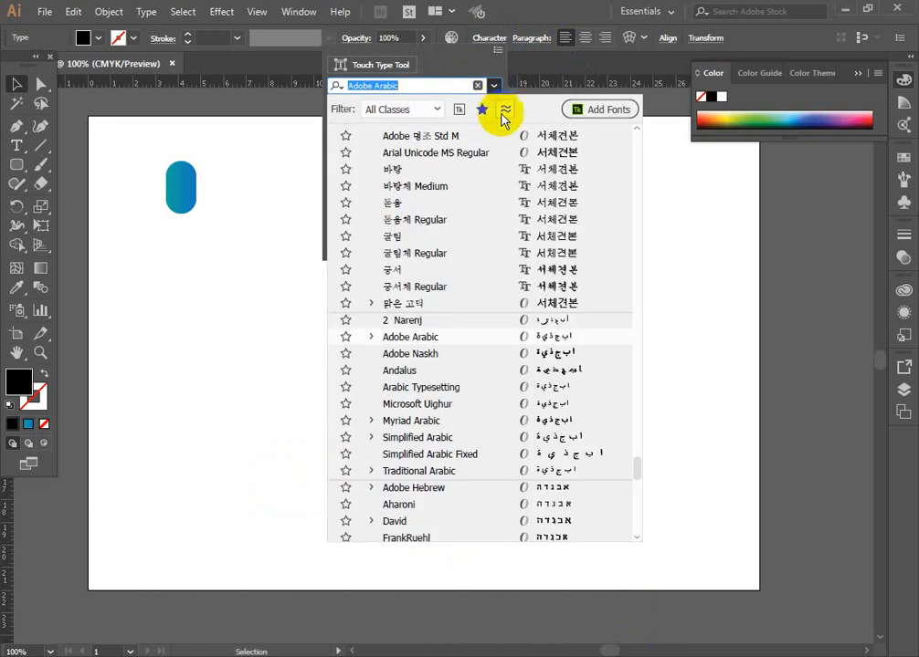
scroll(528, 208, "up", 10)
scroll(527, 209, "up", 5)
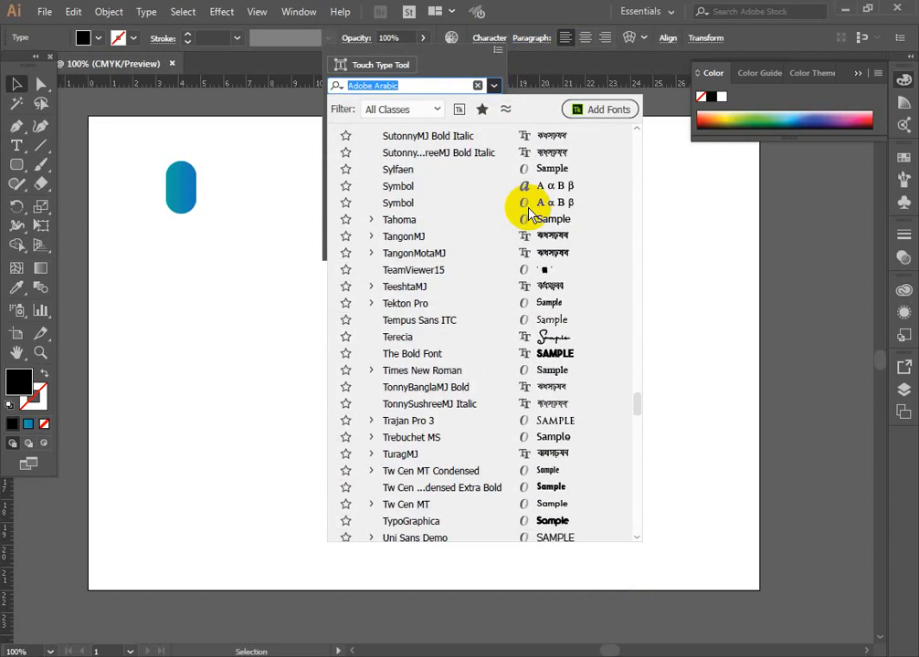
left_click(536, 520)
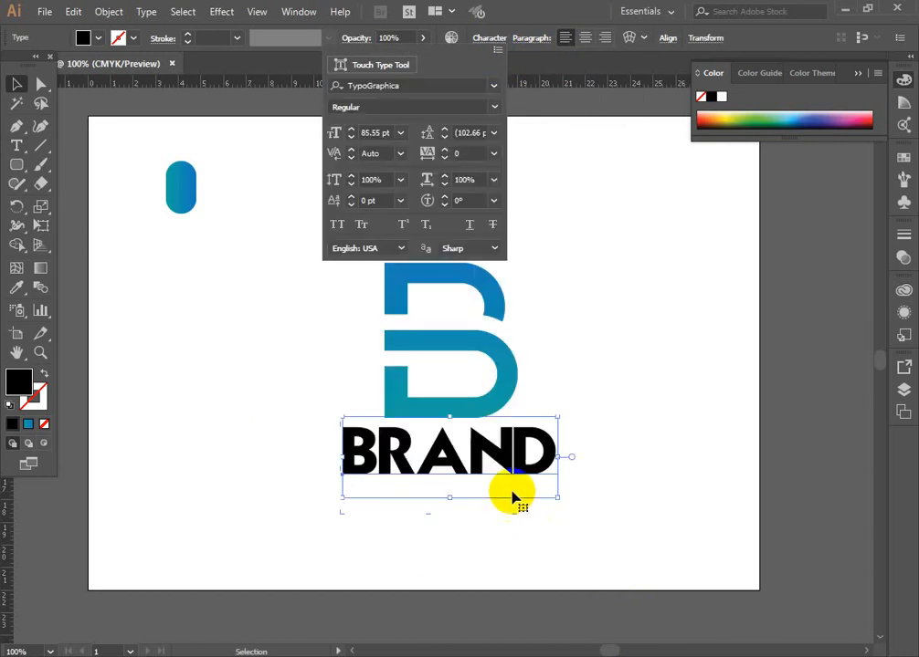
Step: Nudge the BRAND text slightly down from the letter B and set its tracking to 10
left_click(493, 464)
left_click_drag(499, 444, 492, 451)
left_click(338, 236)
left_click(545, 471)
key("ctrl+t")
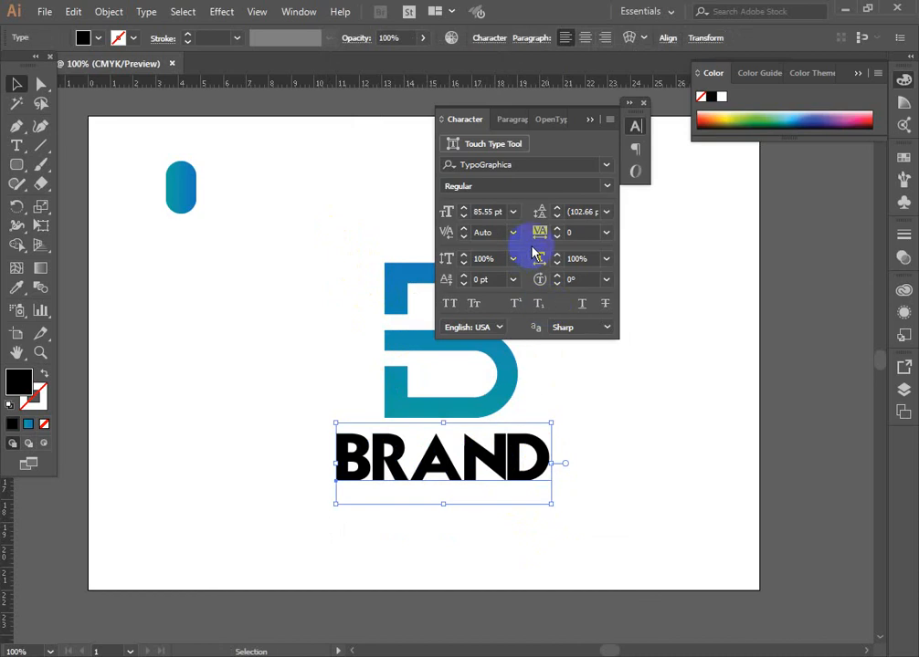
left_click(556, 230)
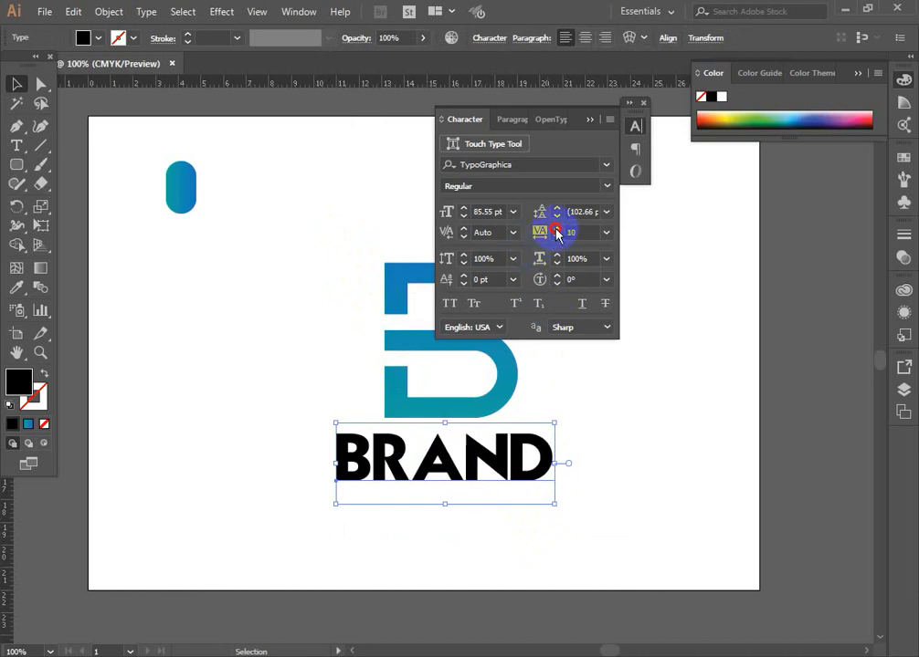
left_click(589, 119)
left_click(599, 363)
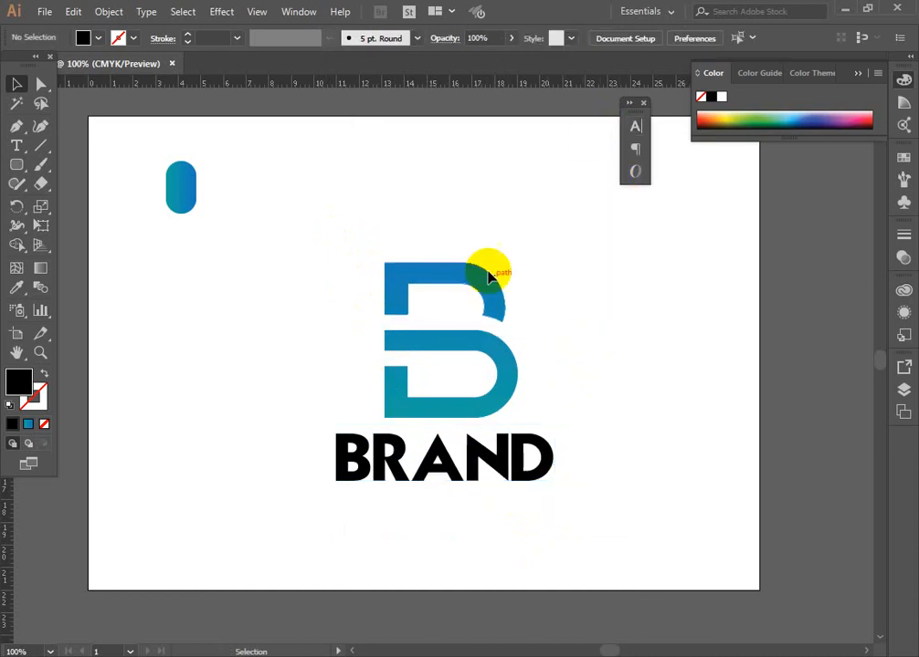
Step: Select both B shapes and the BRAND text and align them to the horizontal center of the artboard
left_click_drag(354, 286, 556, 417)
key("ctrl")
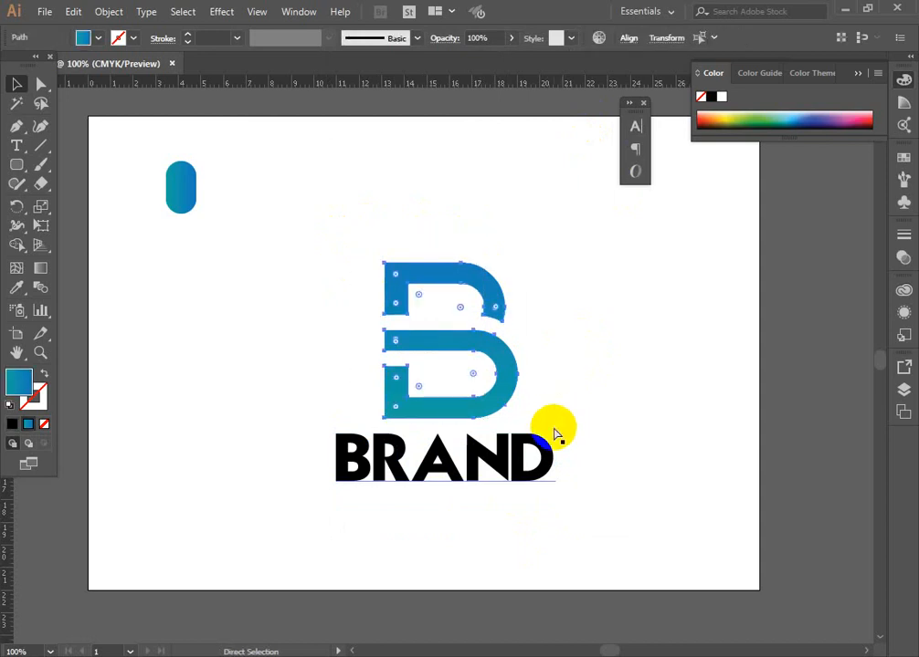
left_click_drag(513, 549, 461, 299)
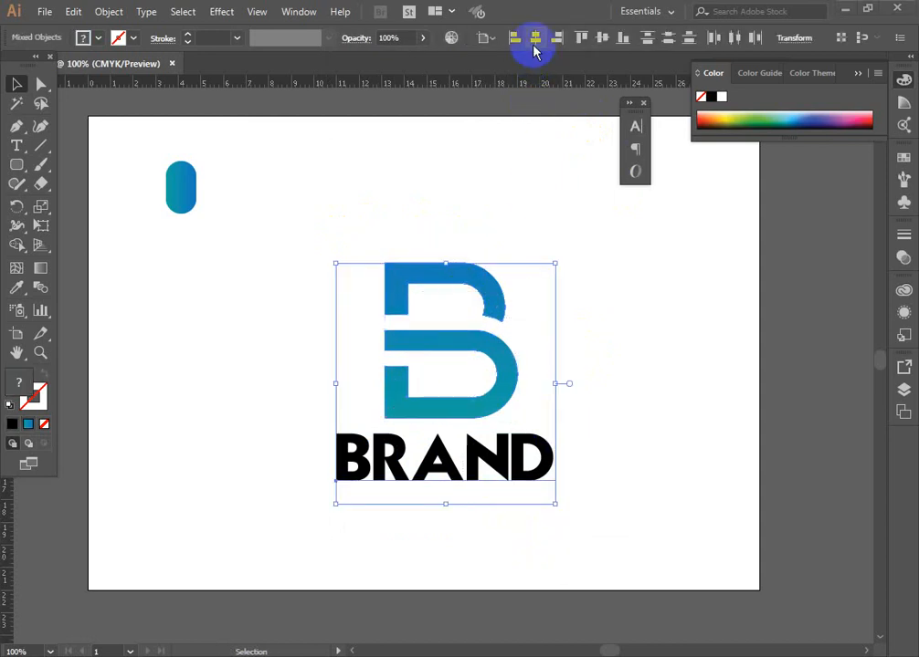
left_click(534, 38)
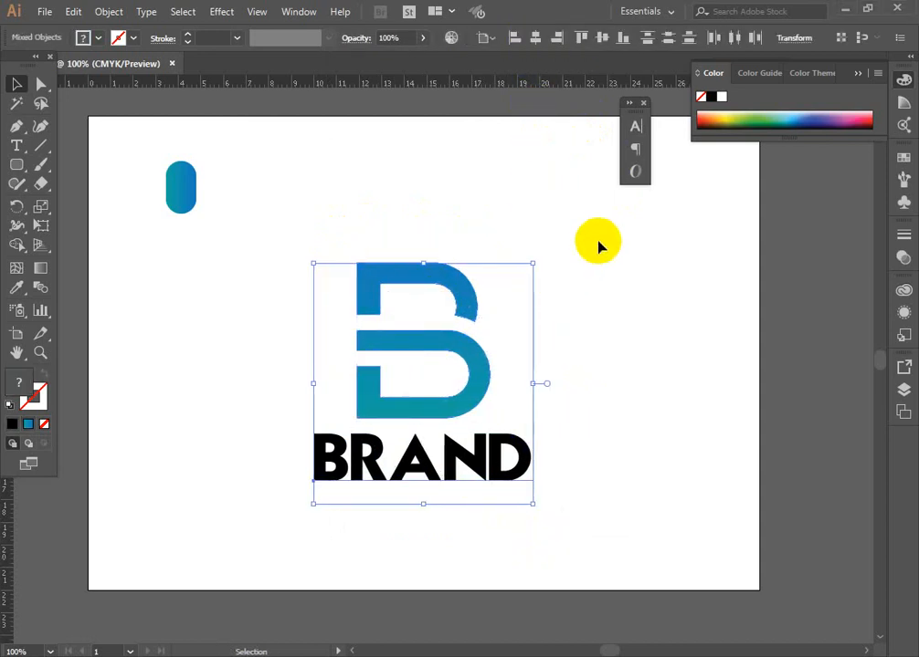
Step: Scale the BRAND text down to roughly half its size and place it beneath the letter B
left_click(484, 485)
left_click(525, 477)
left_click_drag(533, 501, 480, 501)
left_click(562, 439)
left_click_drag(446, 465, 434, 464)
left_click(557, 463)
Step: Move the small gradient rounded rectangle off the artboard, beyond its right edge
left_click_drag(225, 122, 156, 247)
left_click_drag(181, 187, 822, 242)
left_click(602, 341)
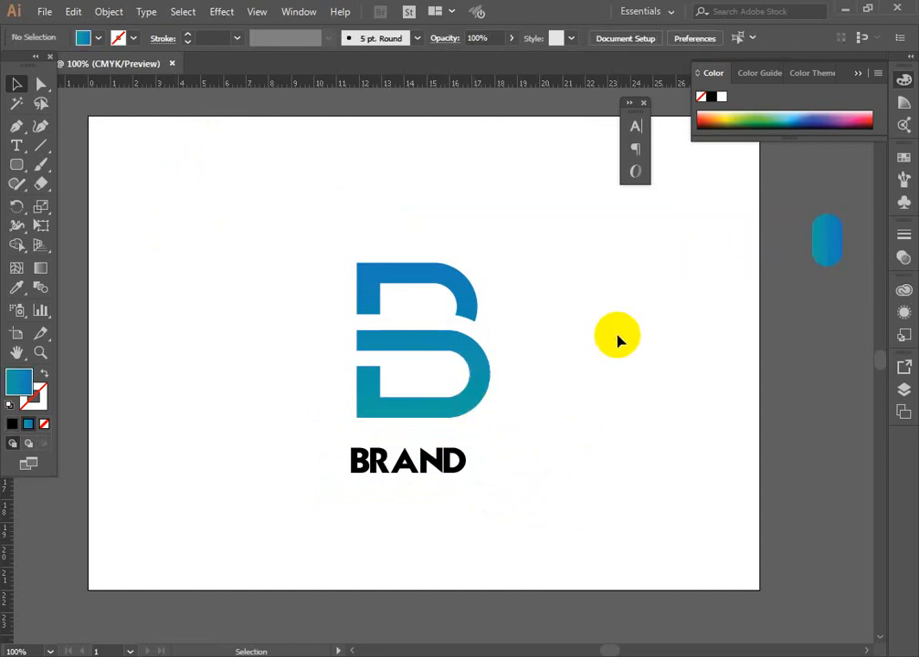
Step: Reposition the BRAND text slightly higher so its left edge lines up with the letter B
left_click_drag(451, 454, 458, 450)
left_click(566, 449)
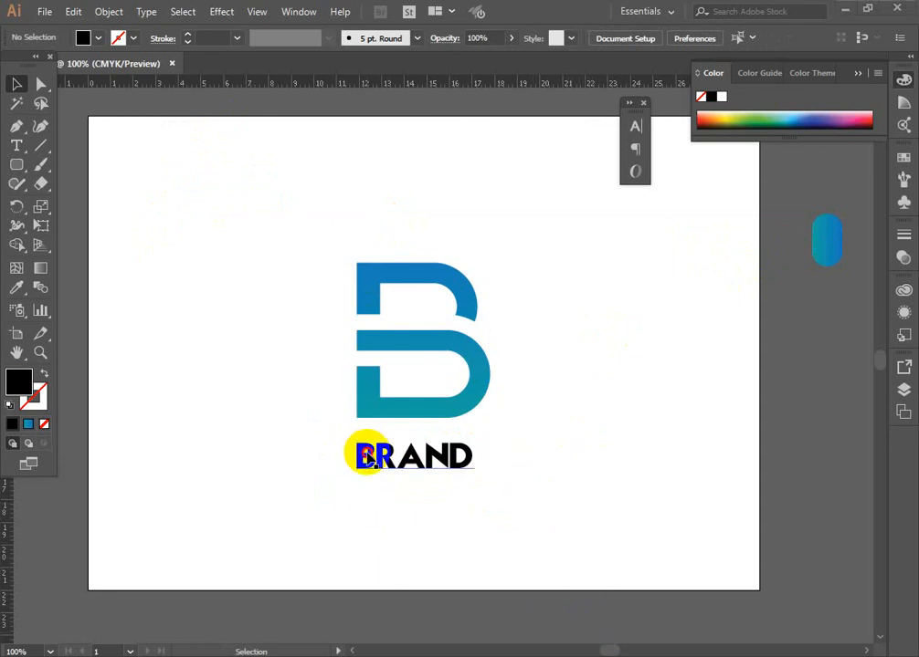
left_click(406, 463)
Step: Select the letter B together with the BRAND text and move them slightly up on the artboard
left_click(537, 282)
left_click_drag(273, 207, 461, 455)
left_click_drag(476, 372, 477, 360)
left_click(154, 232)
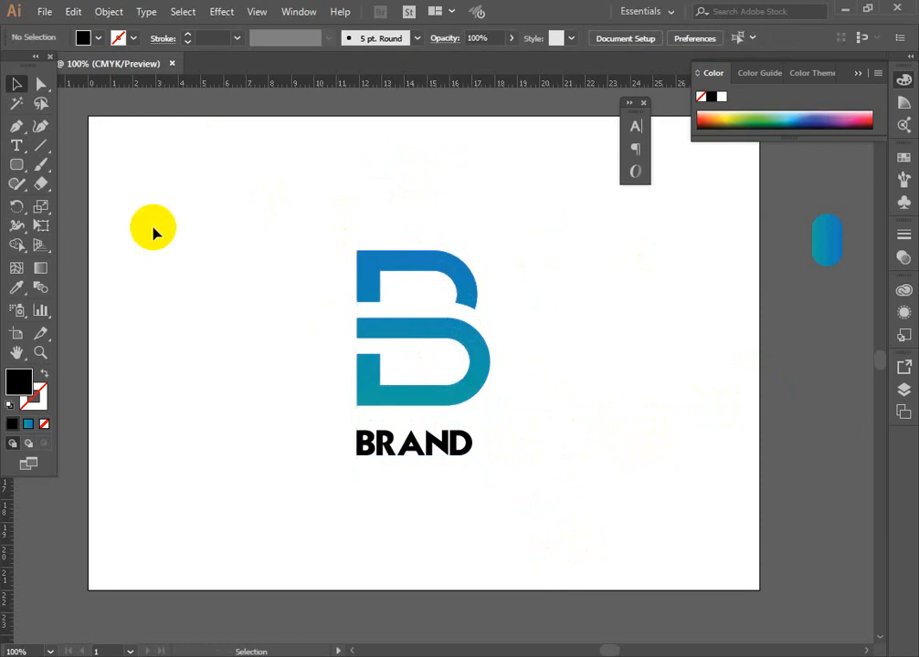
Step: Switch to the Rectangle tool
left_click_drag(18, 173, 68, 162)
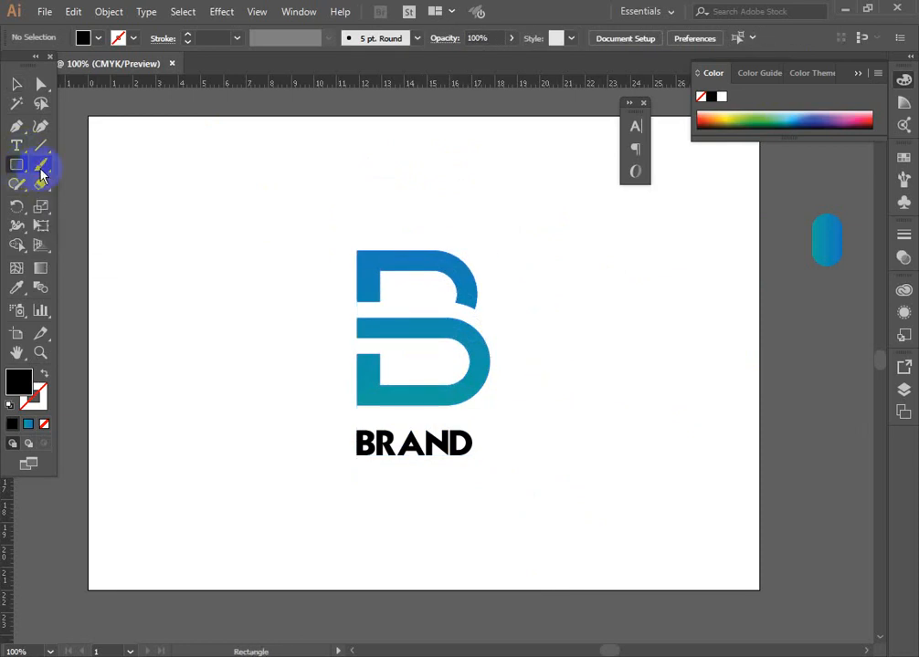